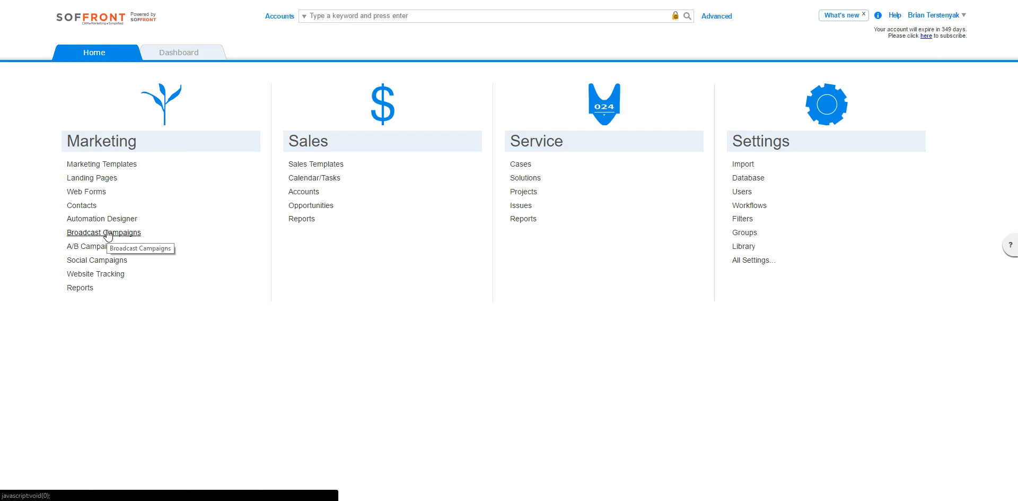
Create a new broadcast campaign from the "Marketing Template with Banner" in the Marketing Template category.
{"action": "left_click", "coordinate": [108, 234]}
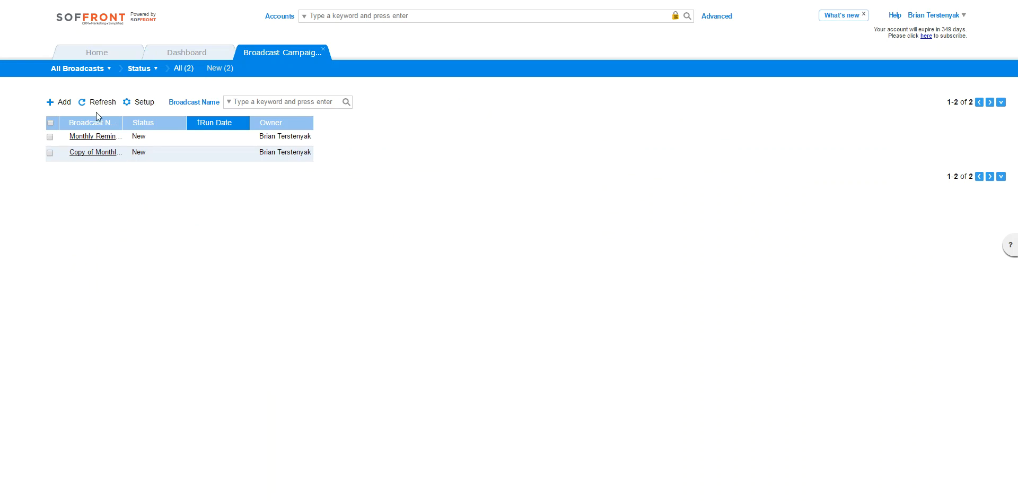
{"action": "left_click", "coordinate": [64, 102]}
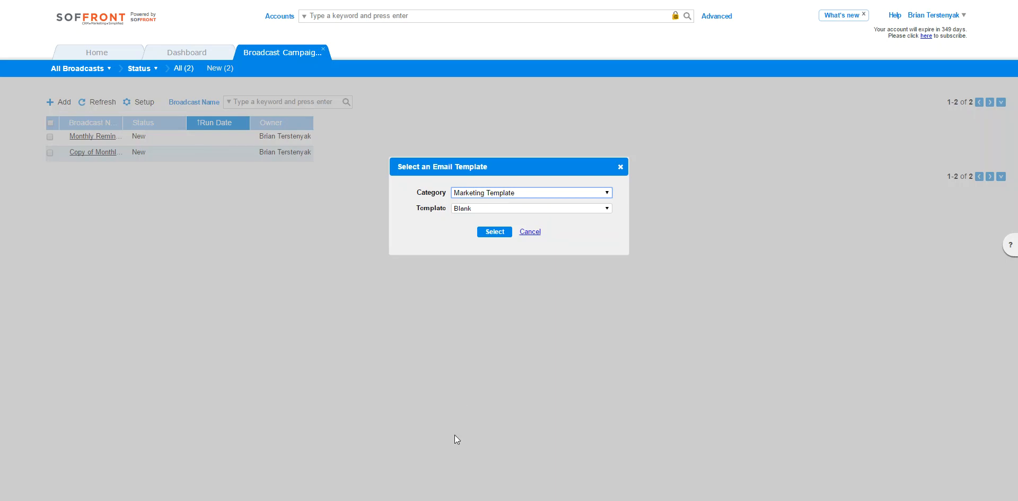
{"action": "left_click", "coordinate": [487, 196]}
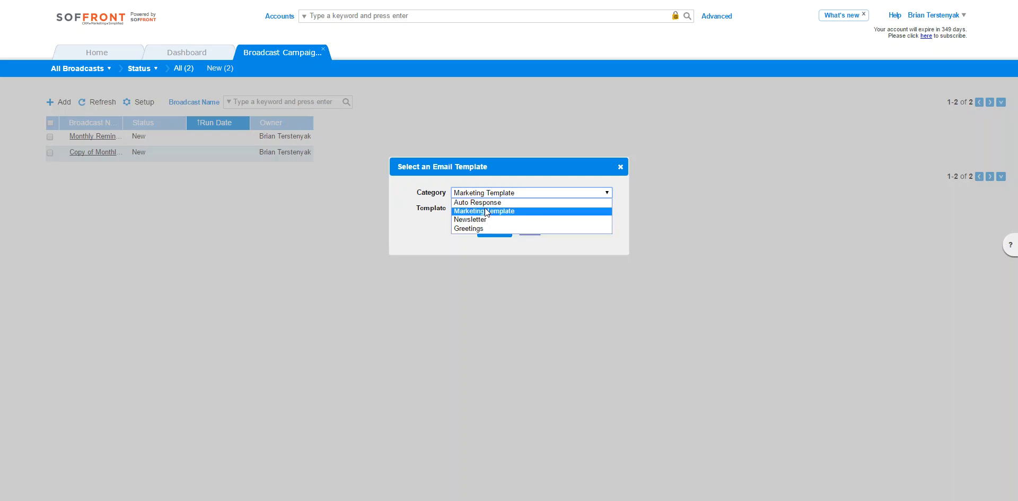
{"action": "left_click", "coordinate": [486, 210]}
{"action": "left_click", "coordinate": [484, 208]}
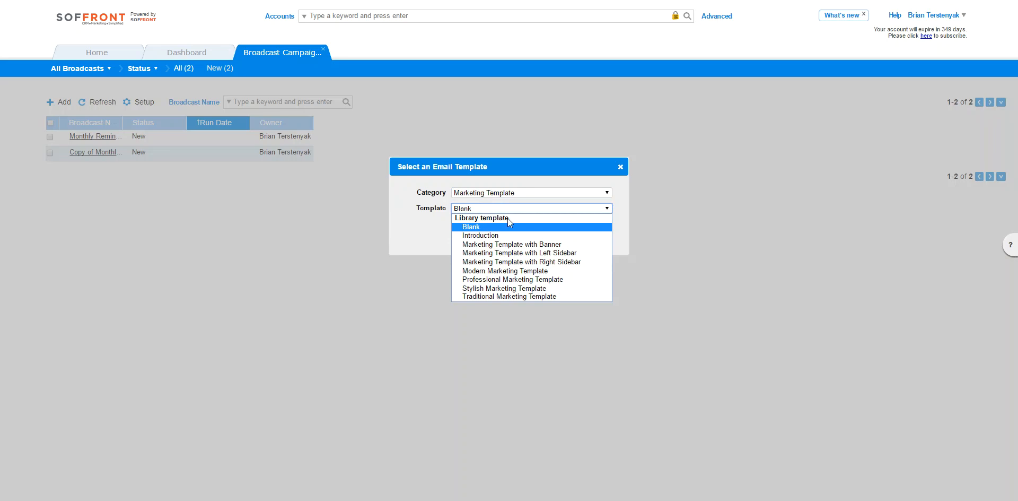
{"action": "left_click", "coordinate": [547, 244]}
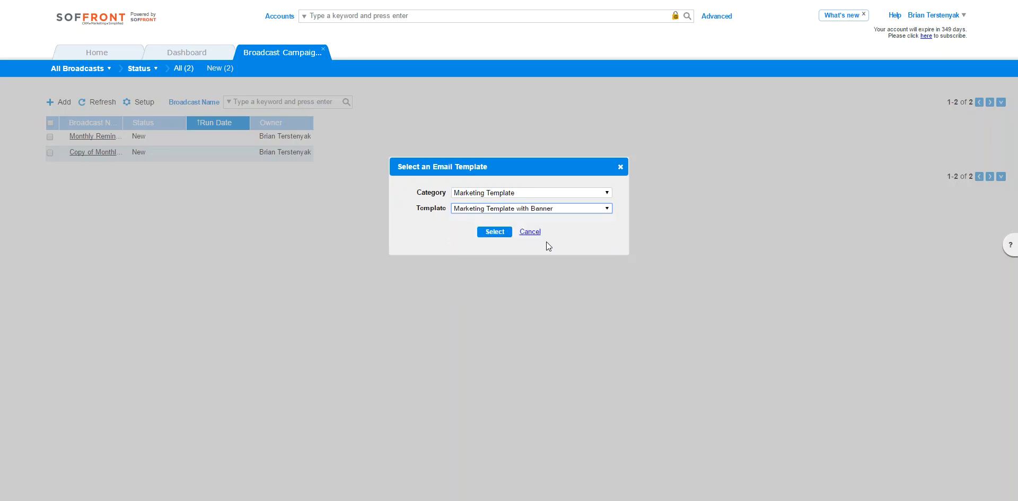
{"action": "left_click", "coordinate": [492, 236]}
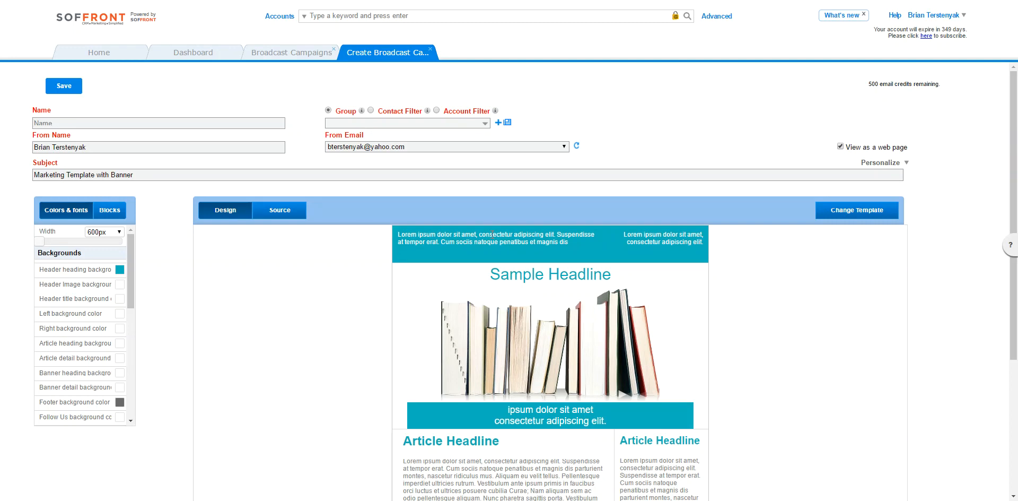
Name the new broadcast campaign "Montly Remonder".
{"action": "type", "text": "Month"}
{"action": "type", "text": "ly "}
{"action": "type", "text": "y"}
{"action": "type", "text": " Remonder"}
Set the campaign's recipient group to New Customers and check which contacts belong to that group.
{"action": "left_click", "coordinate": [450, 123]}
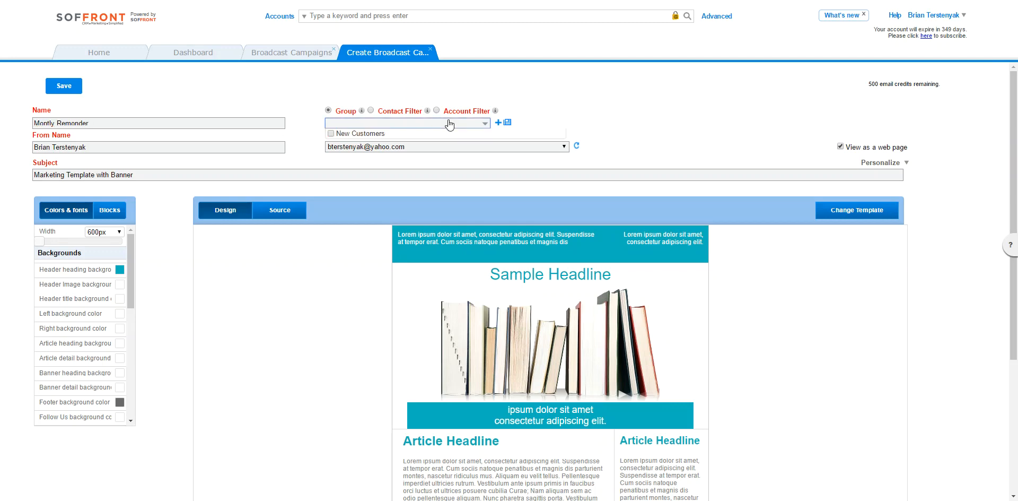
{"action": "left_click", "coordinate": [403, 134]}
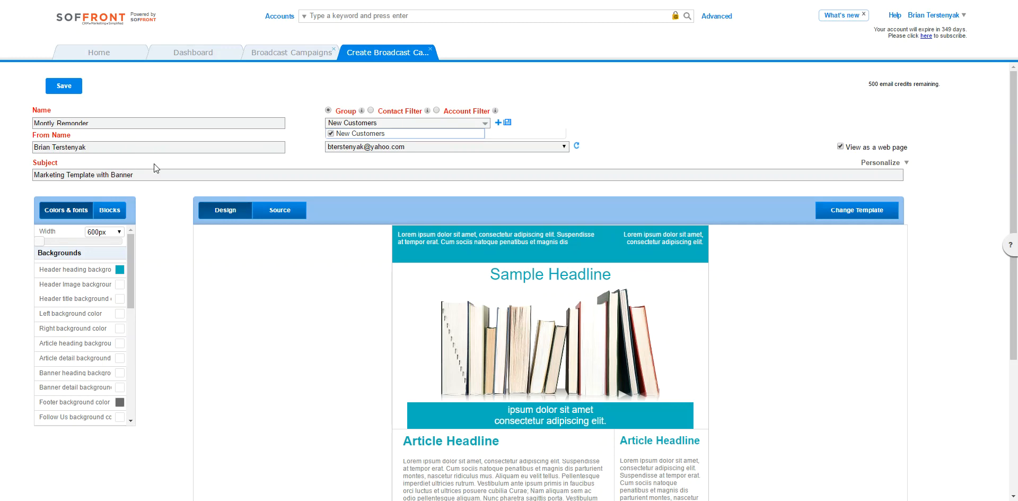
{"action": "left_click", "coordinate": [504, 127]}
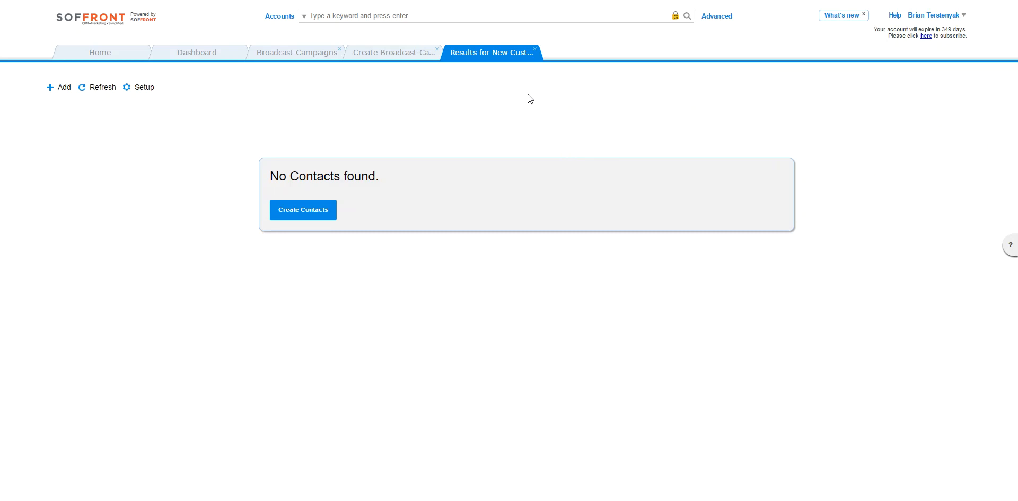
{"action": "left_click", "coordinate": [534, 49]}
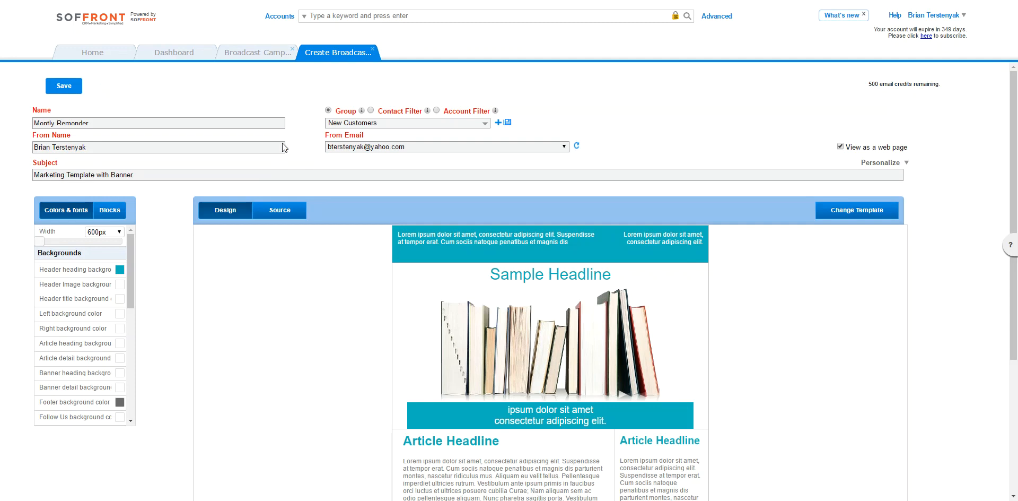
Open the form for verifying another sender e-mail address, dismiss it, and reselect the existing sender address.
{"action": "left_click", "coordinate": [382, 151]}
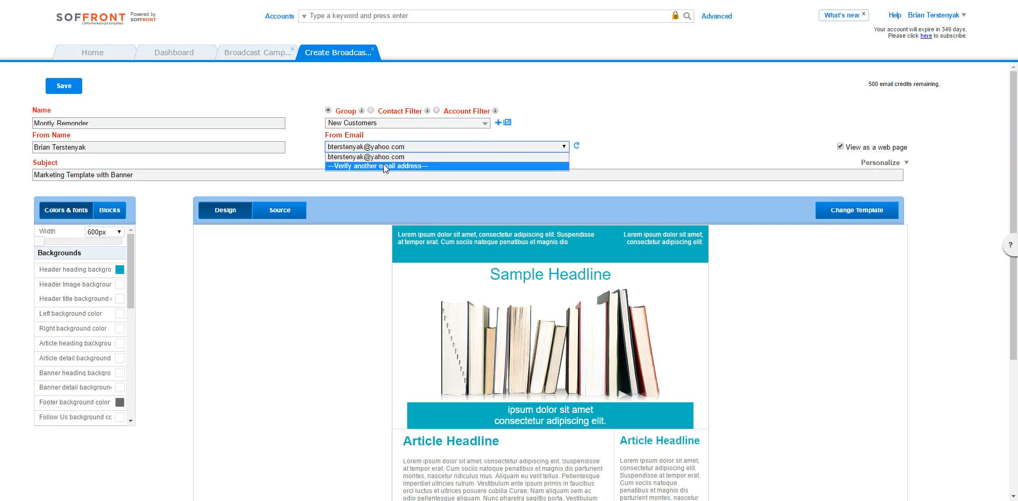
{"action": "left_click", "coordinate": [390, 165]}
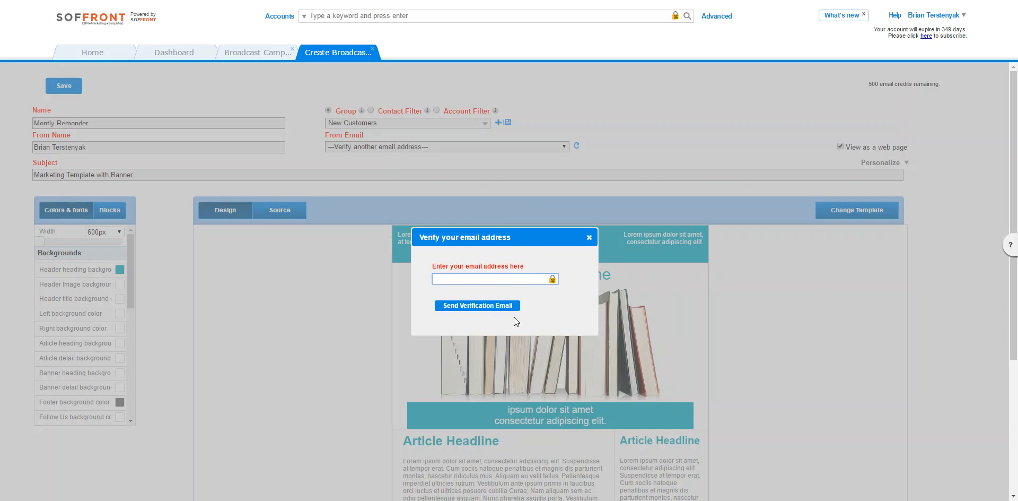
{"action": "left_click", "coordinate": [587, 238]}
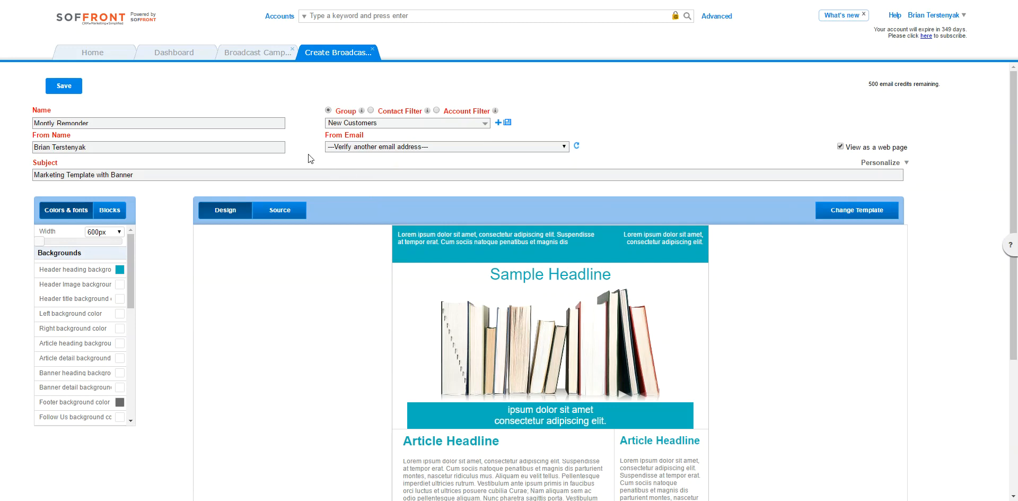
{"action": "left_click", "coordinate": [336, 148]}
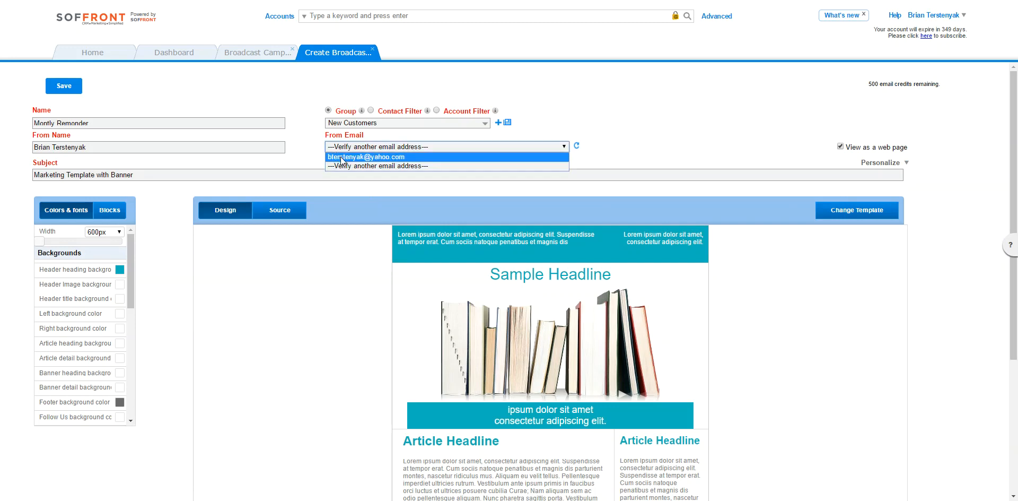
{"action": "left_click", "coordinate": [342, 157]}
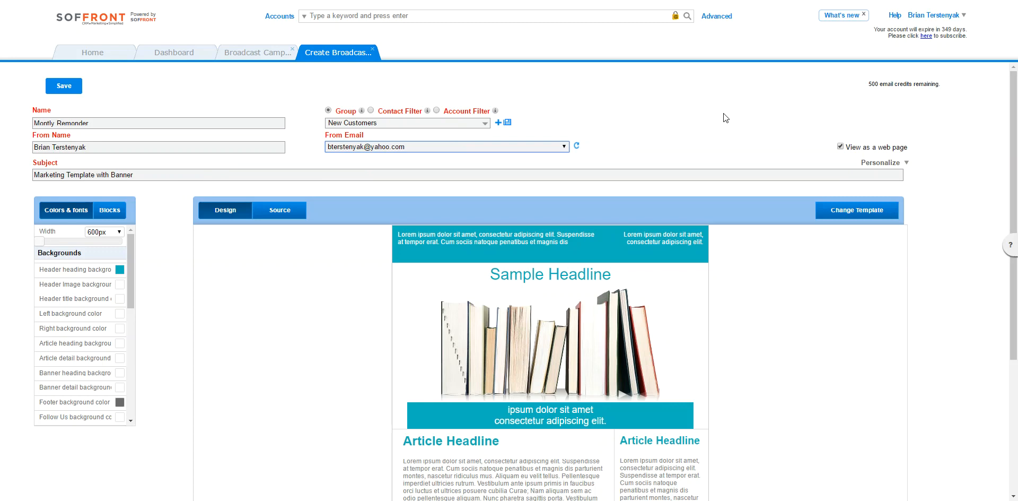
Add the contact's First name personalization field to the end of the campaign's subject line.
{"action": "left_click", "coordinate": [878, 163]}
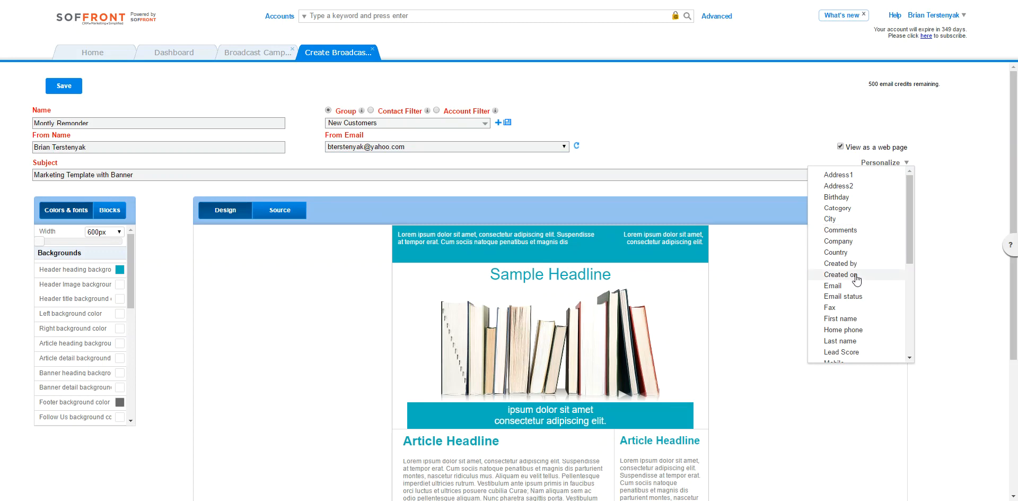
{"action": "scroll", "coordinate": [855, 295], "scroll_direction": "down", "scroll_amount": 1}
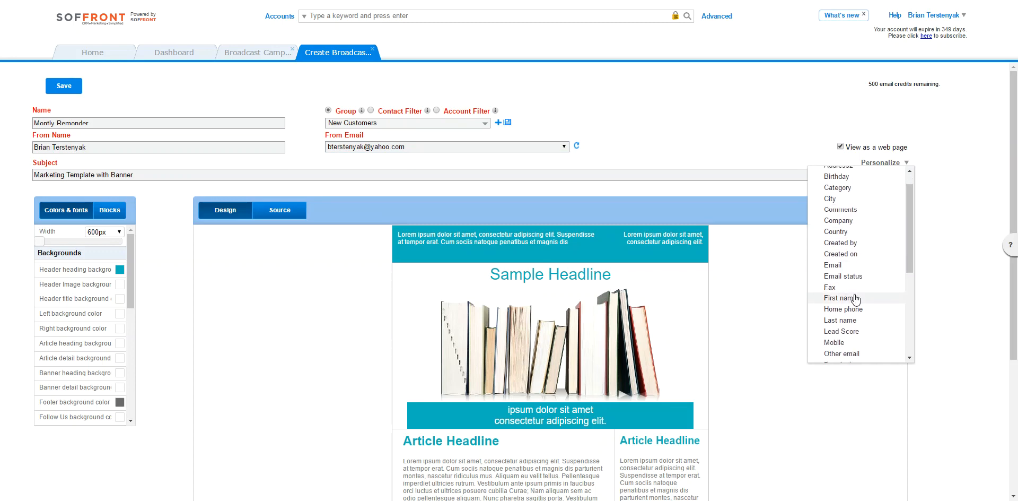
{"action": "left_click", "coordinate": [855, 298]}
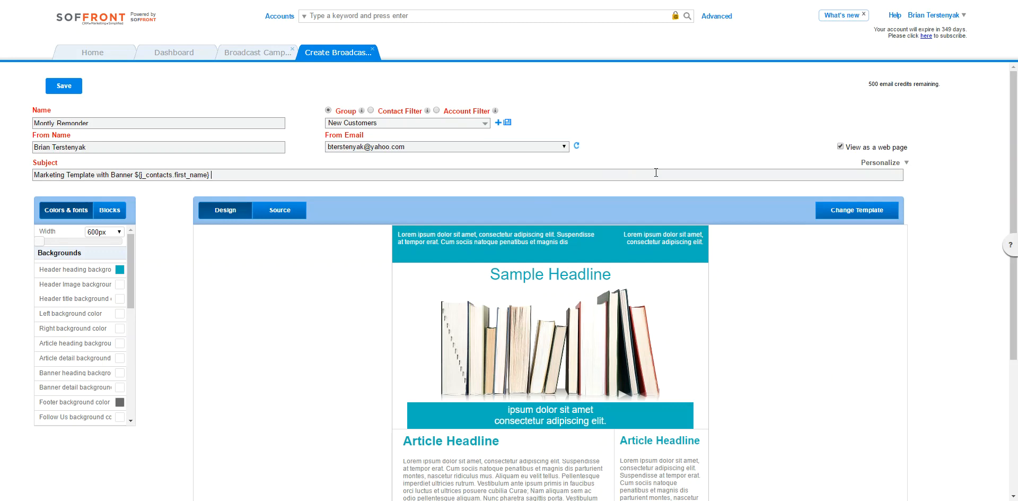
Look through the other personalization fields available for the subject line.
{"action": "left_click", "coordinate": [882, 163]}
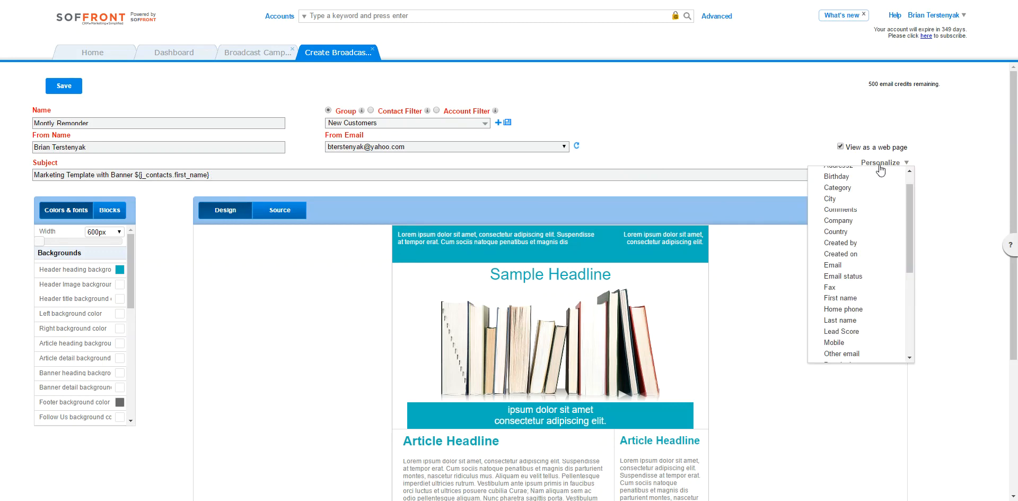
{"action": "scroll", "coordinate": [864, 314], "scroll_direction": "down", "scroll_amount": 1}
{"action": "scroll", "coordinate": [864, 314], "scroll_direction": "down", "scroll_amount": 5}
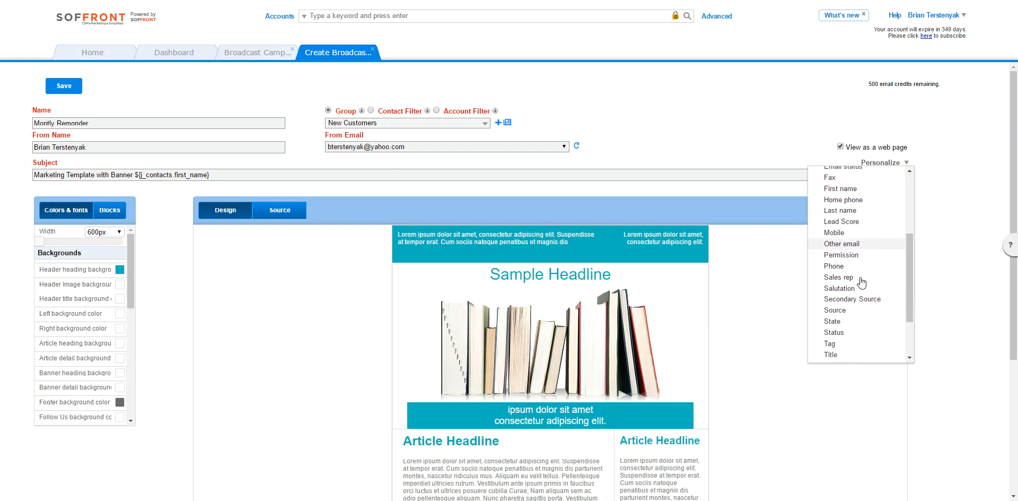
{"action": "scroll", "coordinate": [858, 254], "scroll_direction": "down", "scroll_amount": 1}
{"action": "scroll", "coordinate": [856, 240], "scroll_direction": "up", "scroll_amount": 5}
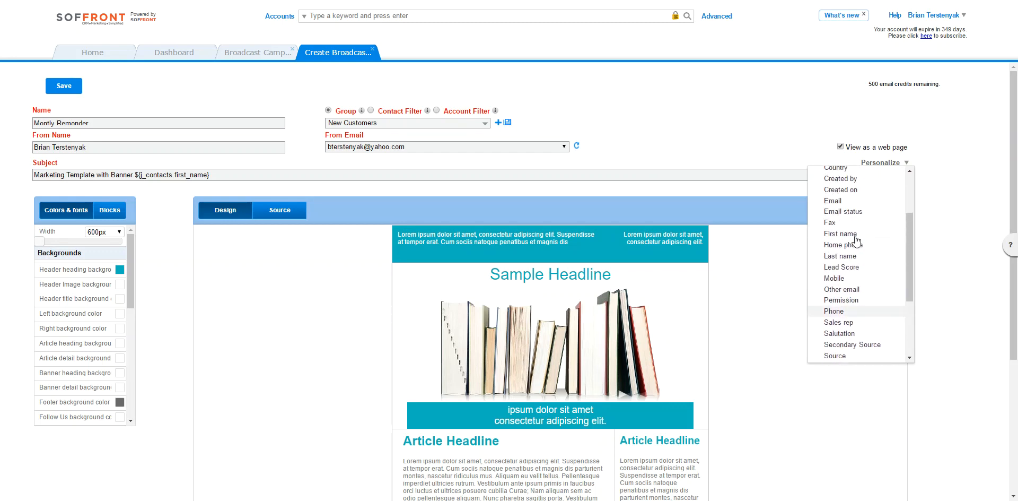
{"action": "left_click", "coordinate": [786, 175]}
Review the e-mail design, save the broadcast campaign and acknowledge the save.
{"action": "scroll", "coordinate": [638, 221], "scroll_direction": "down", "scroll_amount": 3}
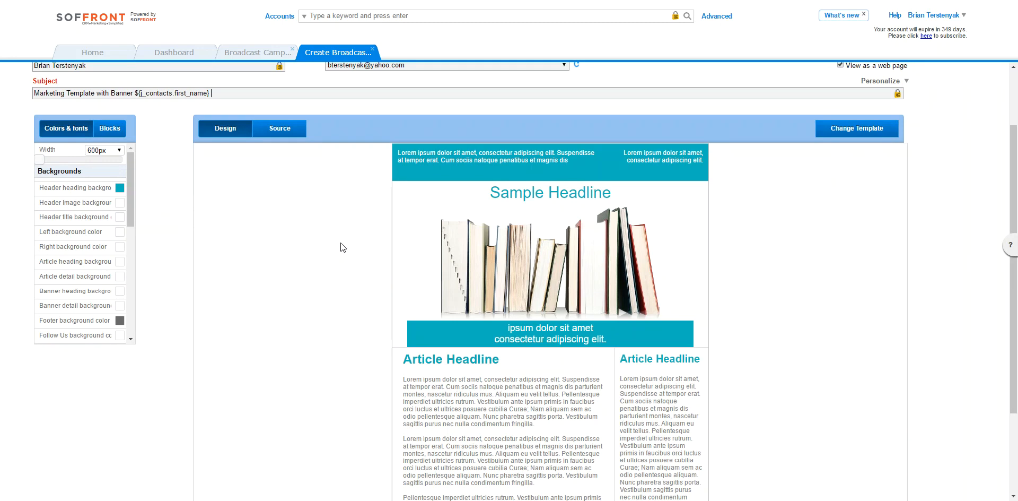
{"action": "scroll", "coordinate": [111, 195], "scroll_direction": "up", "scroll_amount": 1}
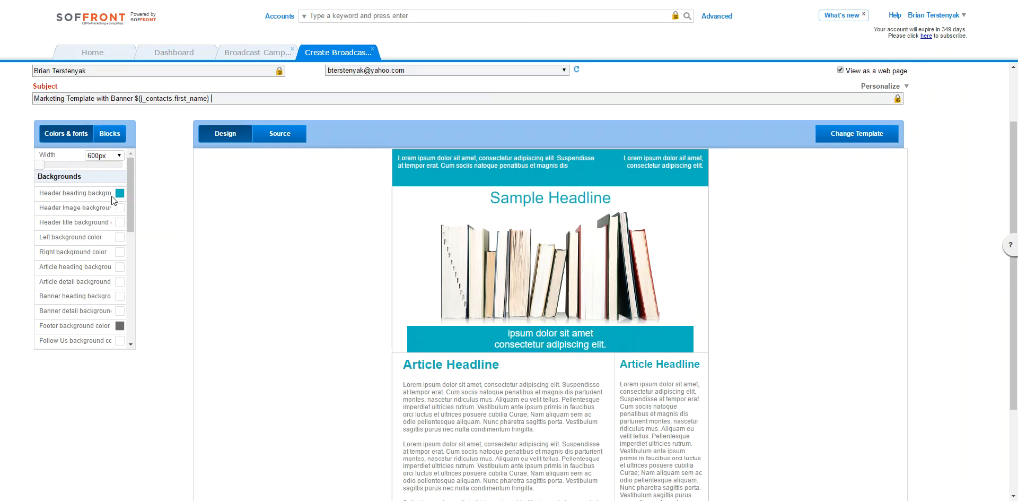
{"action": "scroll", "coordinate": [111, 196], "scroll_direction": "up", "scroll_amount": 3}
{"action": "left_click", "coordinate": [63, 85]}
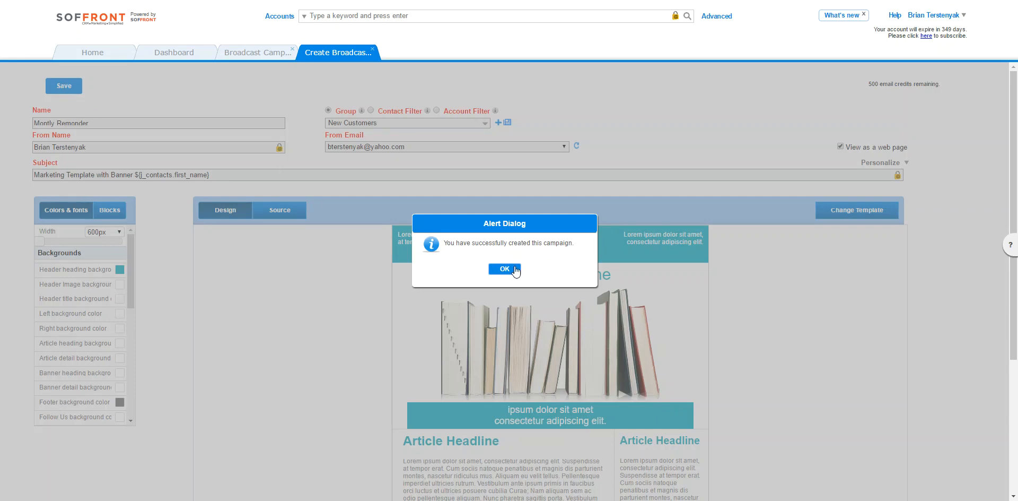
{"action": "left_click", "coordinate": [507, 268]}
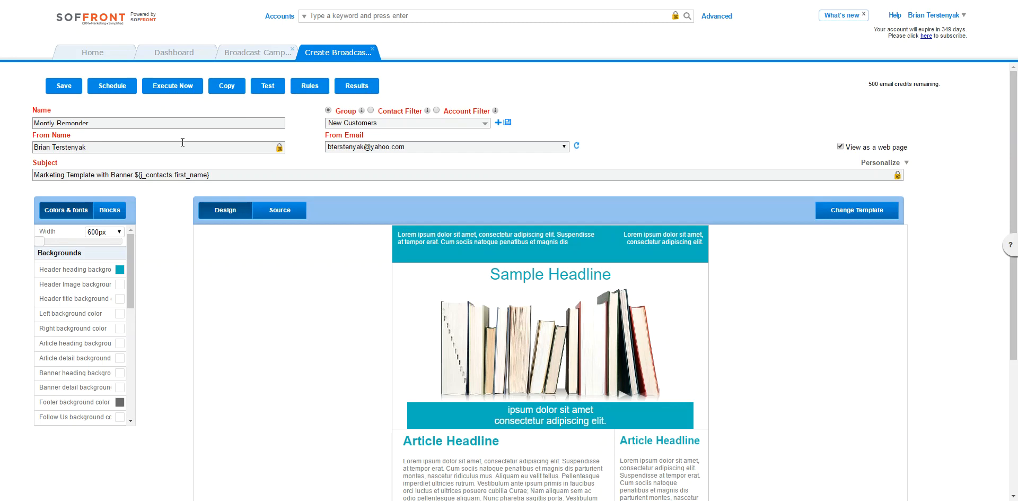
Open the broadcast's scheduling form and examine its optional social media posting settings.
{"action": "left_click", "coordinate": [110, 89]}
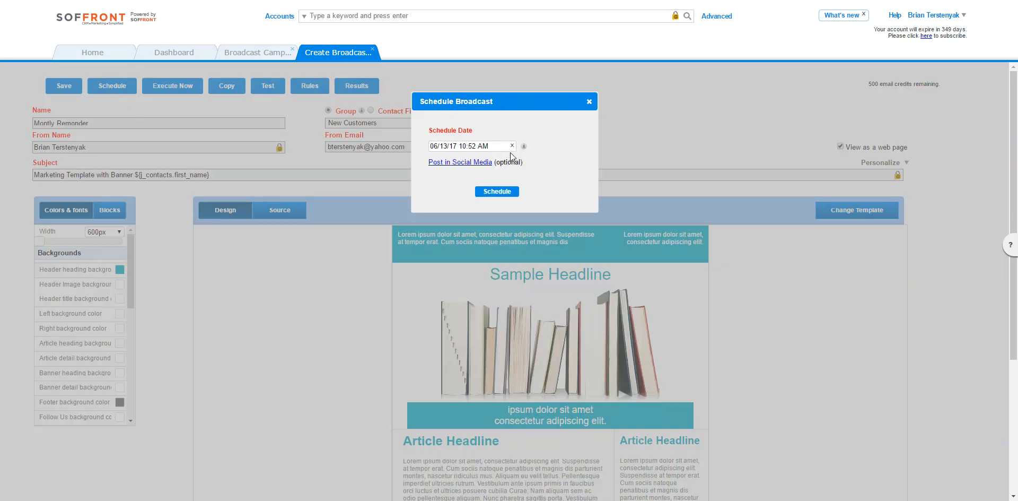
{"action": "left_click", "coordinate": [462, 165]}
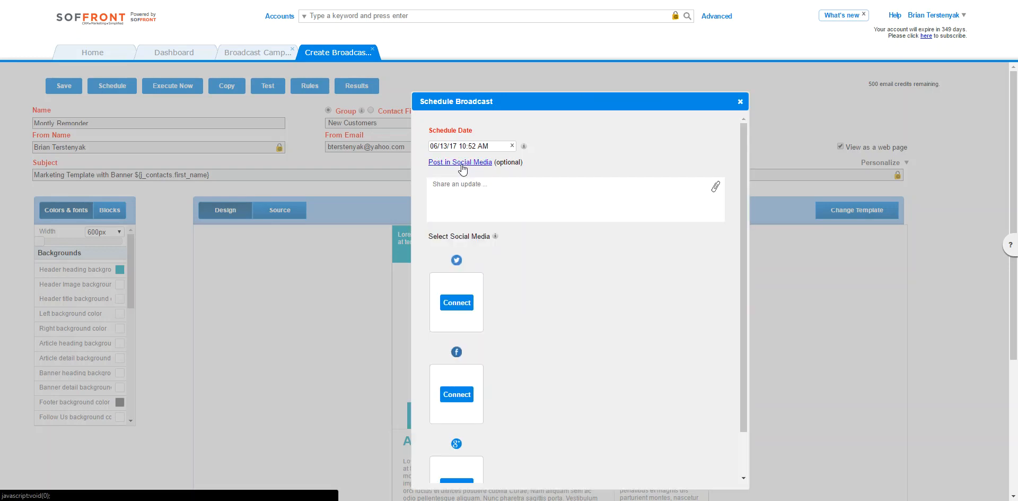
{"action": "scroll", "coordinate": [497, 293], "scroll_direction": "down", "scroll_amount": 5}
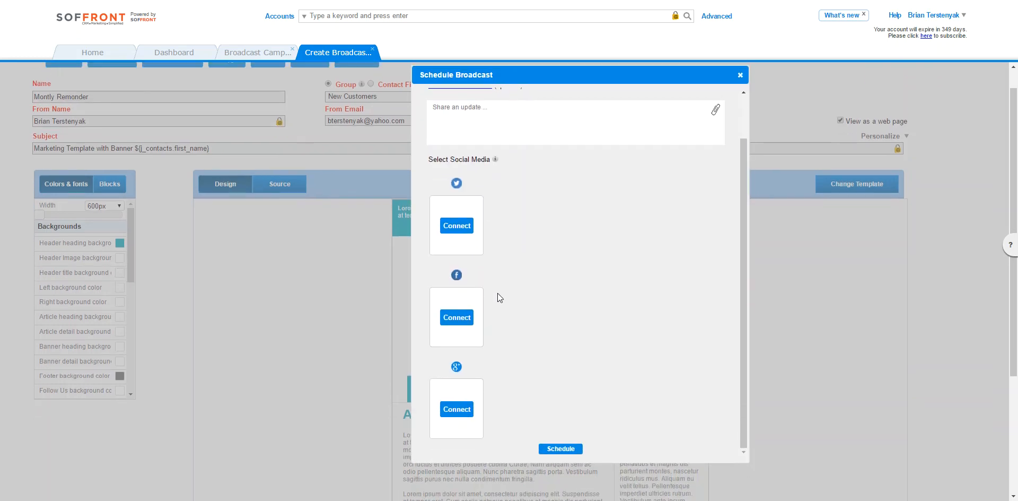
{"action": "scroll", "coordinate": [497, 293], "scroll_direction": "up", "scroll_amount": 4}
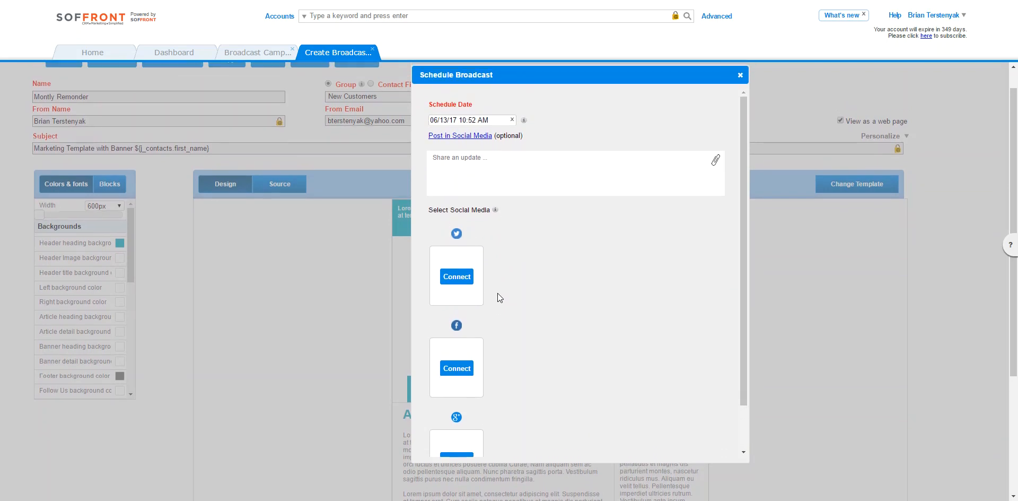
Try connecting Twitter and Facebook accounts for the social media post, and dismiss the scheduling form.
{"action": "left_click", "coordinate": [451, 283]}
{"action": "scroll", "coordinate": [455, 282], "scroll_direction": "down", "scroll_amount": 4}
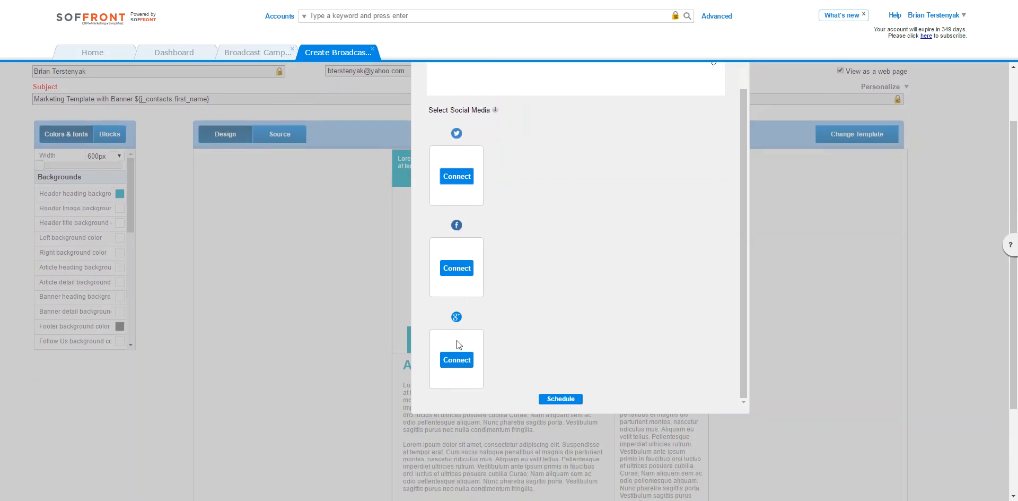
{"action": "left_click", "coordinate": [452, 268]}
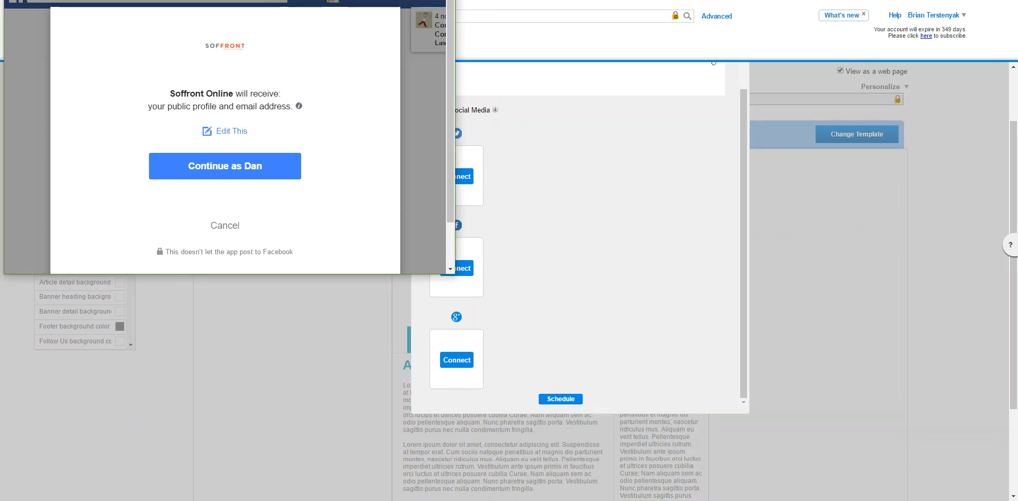
{"action": "left_click", "coordinate": [714, 62]}
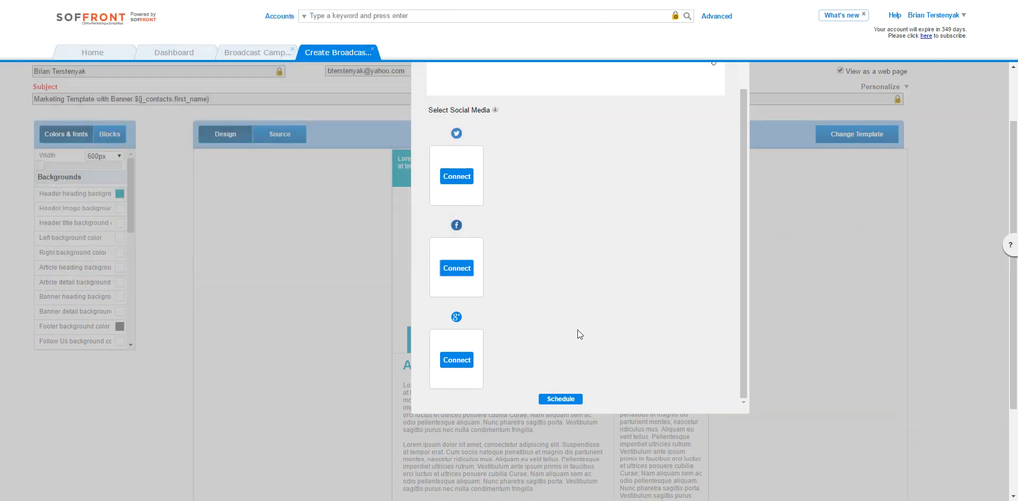
{"action": "scroll", "coordinate": [575, 324], "scroll_direction": "up", "scroll_amount": 5}
{"action": "left_click", "coordinate": [753, 115]}
{"action": "left_click", "coordinate": [741, 103]}
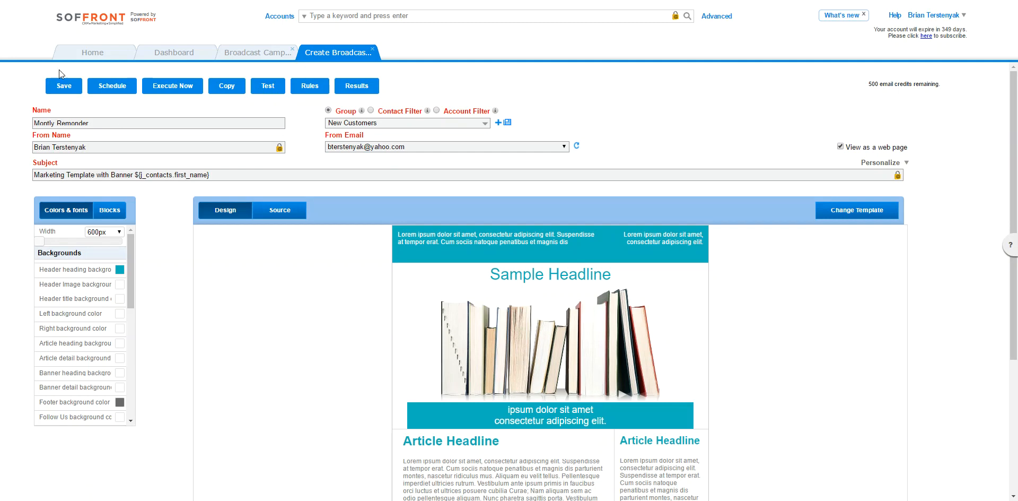
Return to the list of all broadcast campaigns.
{"action": "left_click", "coordinate": [71, 59]}
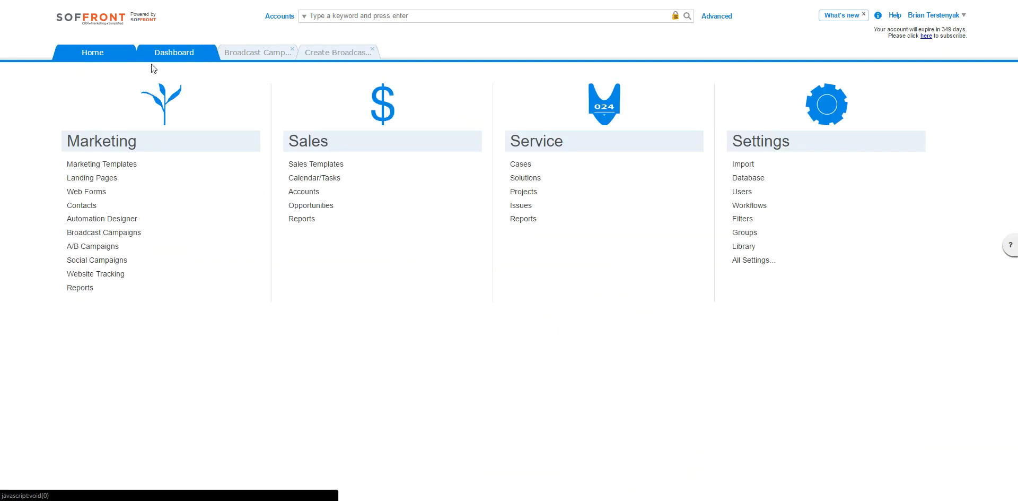
{"action": "left_click", "coordinate": [241, 55]}
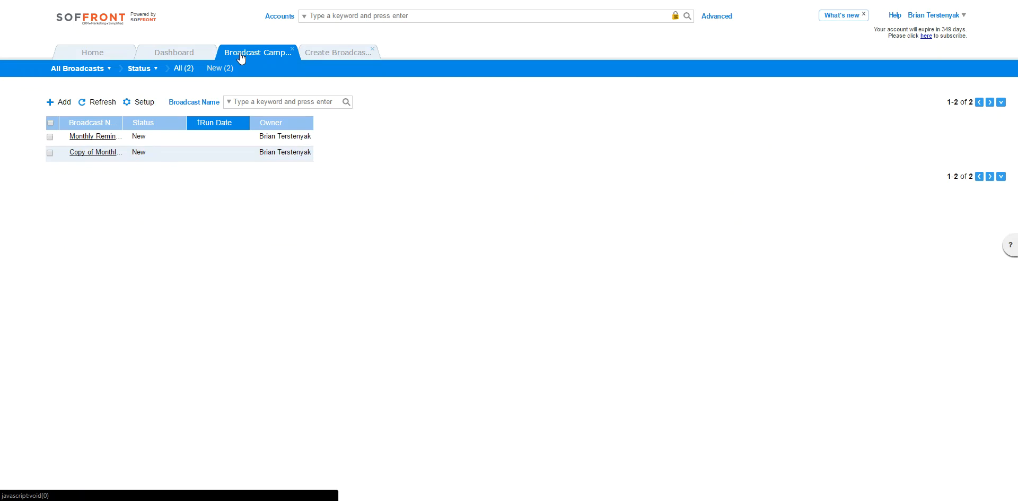
Refresh the broadcast list, open the Montly Remonder campaign and look at its test e-mail form.
{"action": "left_click", "coordinate": [93, 103]}
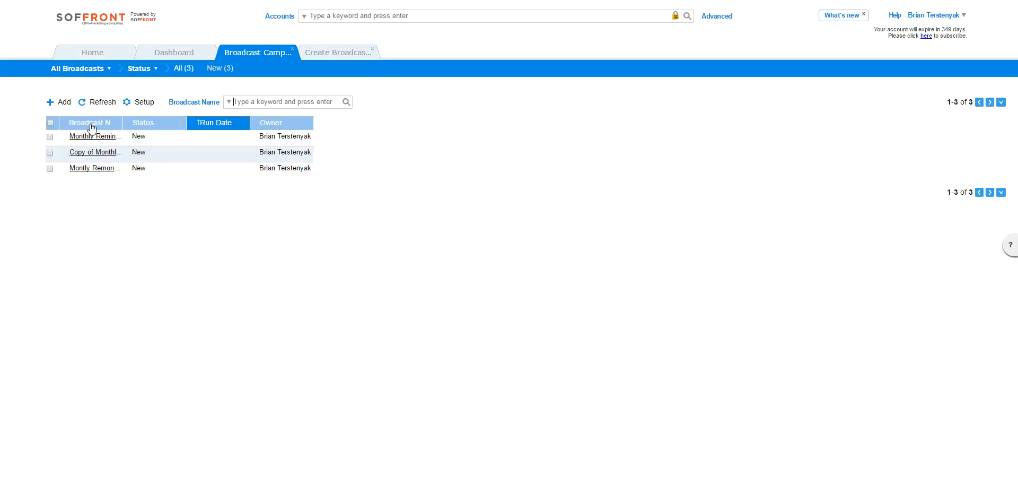
{"action": "left_click", "coordinate": [86, 169]}
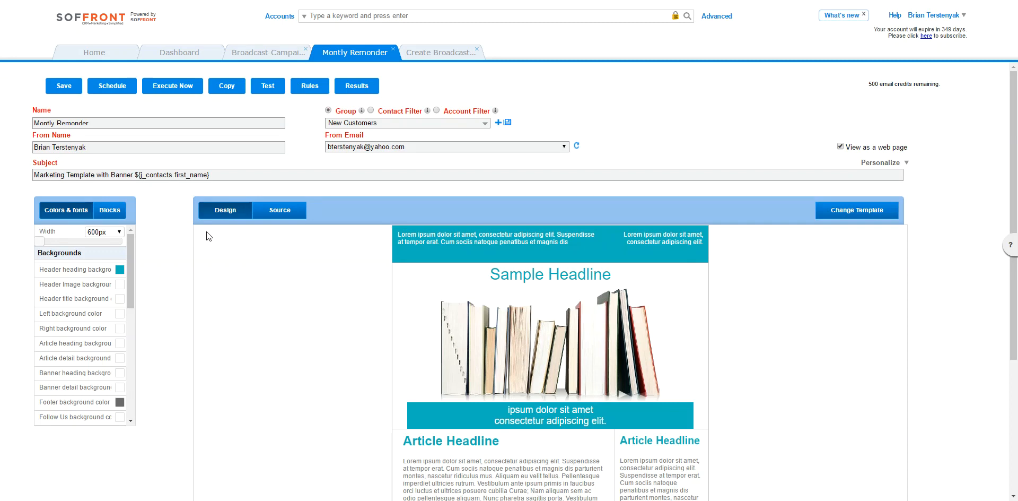
{"action": "left_click", "coordinate": [260, 90]}
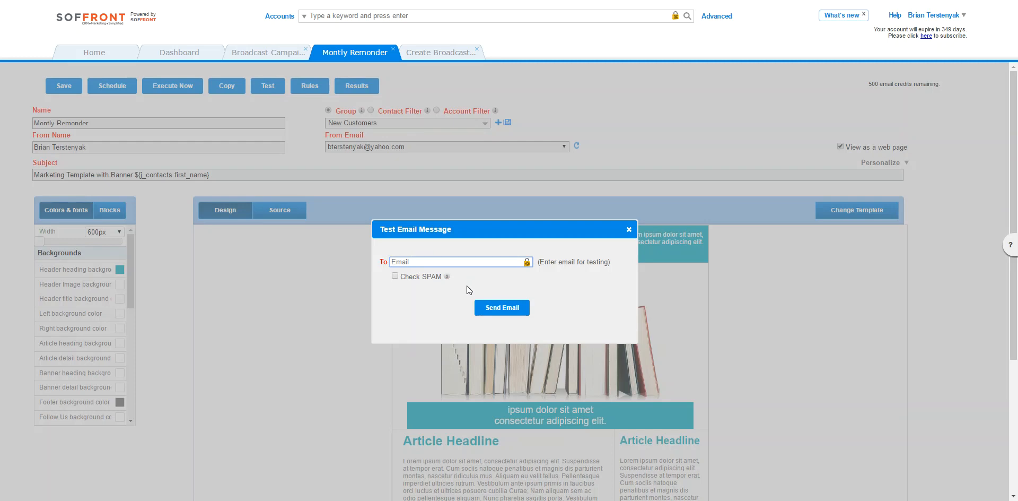
{"action": "left_click", "coordinate": [626, 226]}
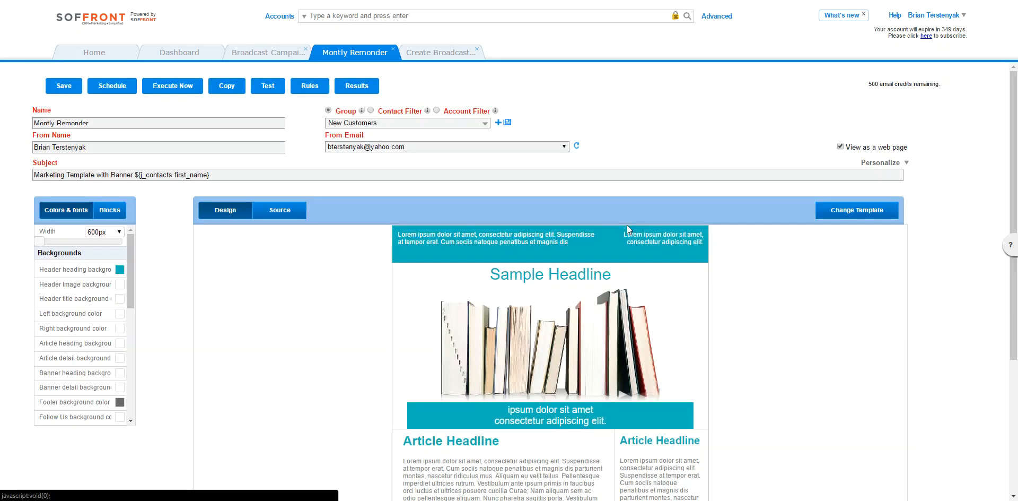
Add a campaign rule to Montly Remonder that triggers on Opened and notifies the campaign sender.
{"action": "left_click", "coordinate": [305, 91]}
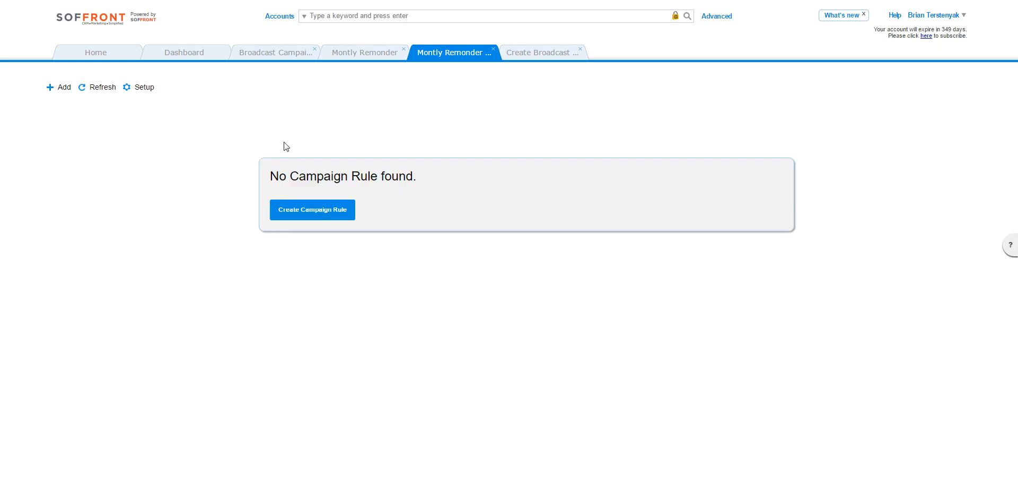
{"action": "left_click", "coordinate": [61, 88]}
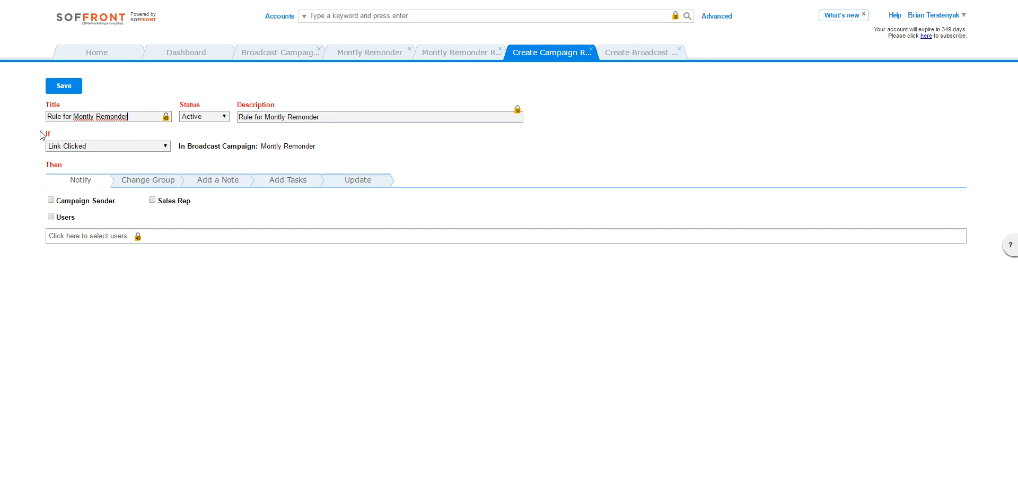
{"action": "left_click", "coordinate": [66, 146]}
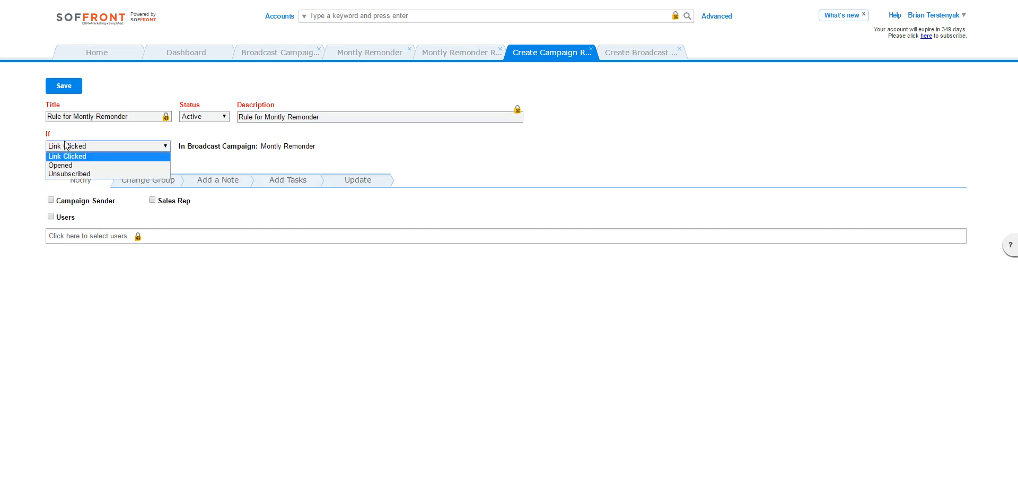
{"action": "left_click", "coordinate": [98, 165]}
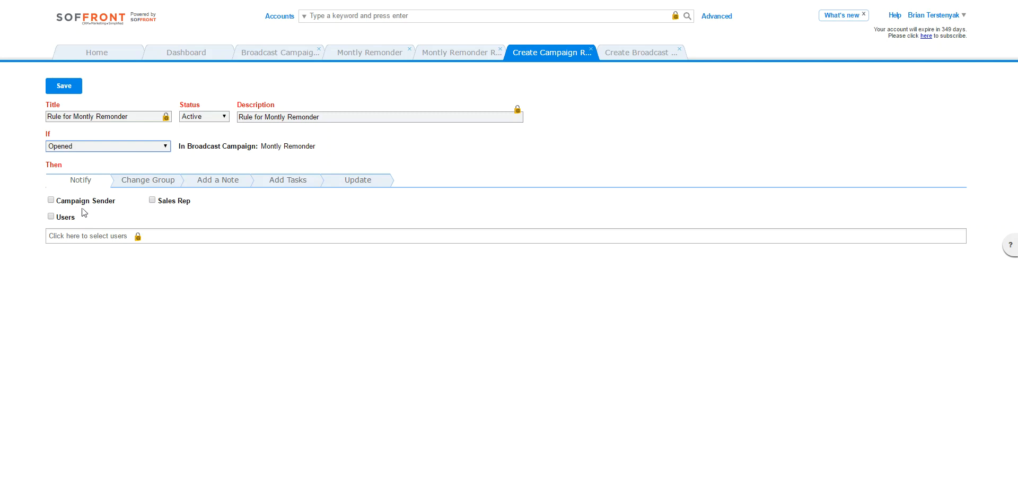
{"action": "left_click", "coordinate": [50, 200]}
Set the rule's group change to Remove from Group for the New Customers group.
{"action": "left_click", "coordinate": [128, 187]}
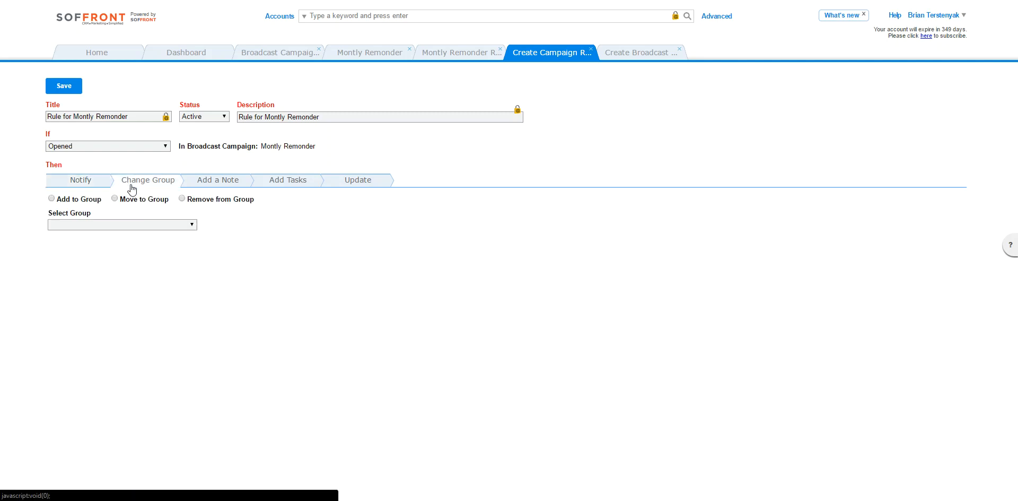
{"action": "left_click", "coordinate": [135, 231]}
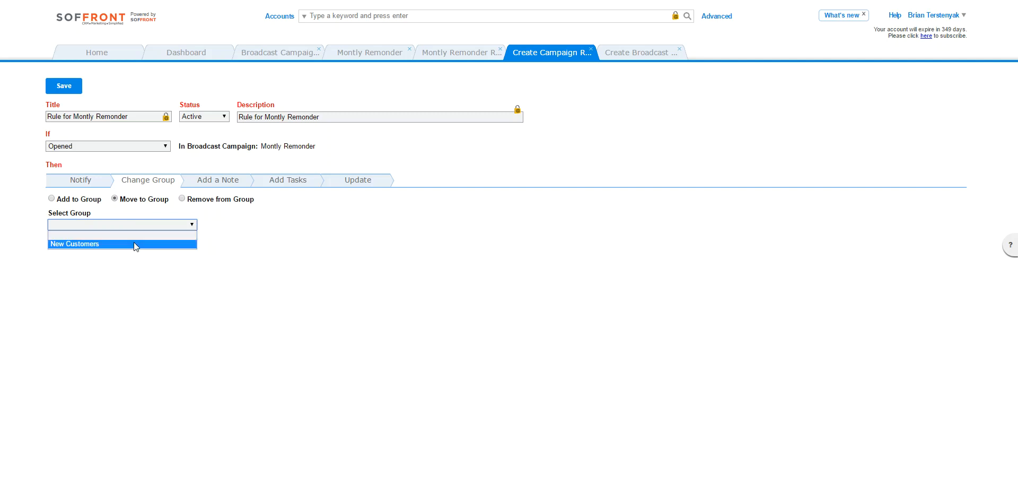
{"action": "left_click", "coordinate": [136, 244]}
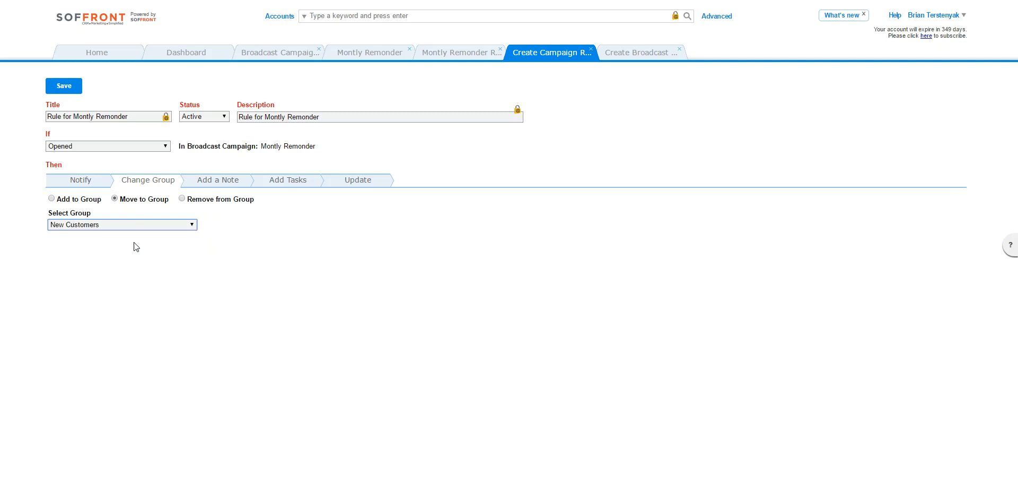
{"action": "left_click", "coordinate": [182, 199]}
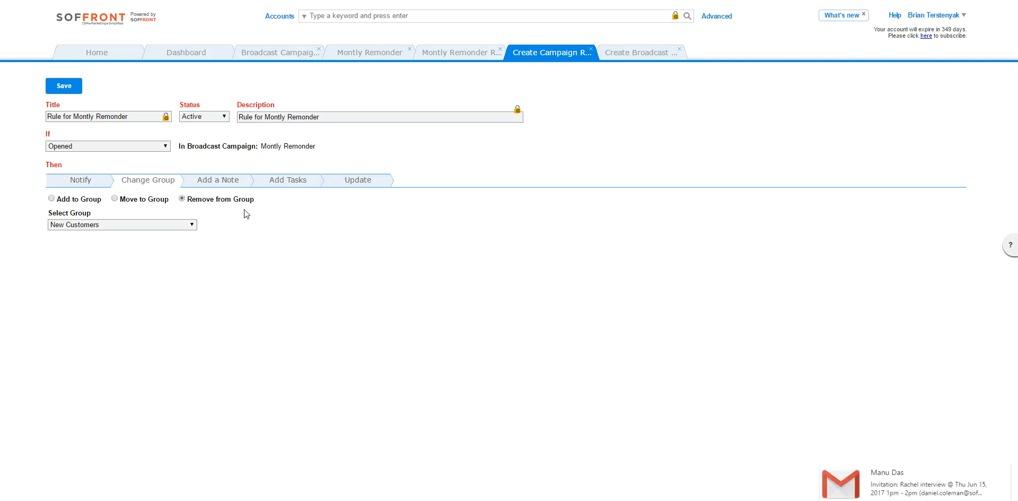
Have the rule add a note of type Appointment with the text "Don't send this person any more emails".
{"action": "left_click", "coordinate": [209, 185]}
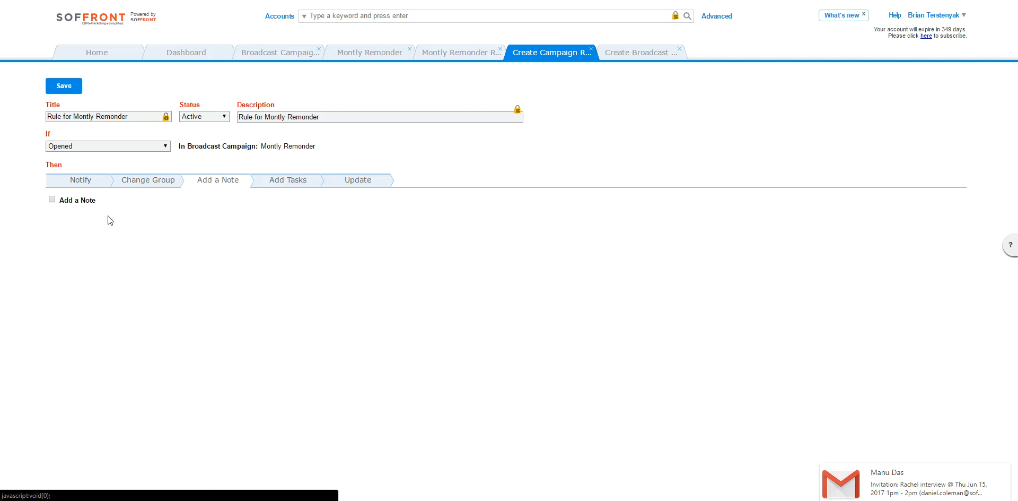
{"action": "left_click", "coordinate": [52, 199]}
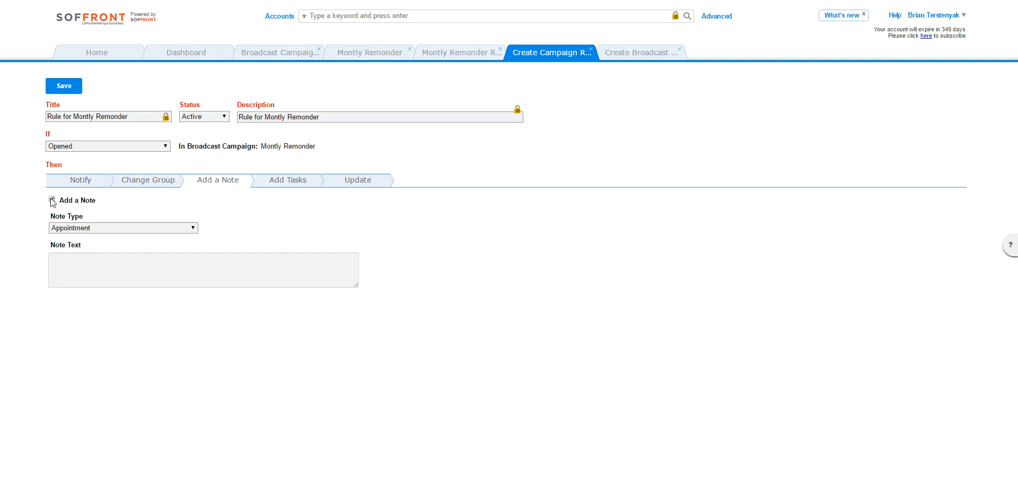
{"action": "left_click", "coordinate": [85, 228]}
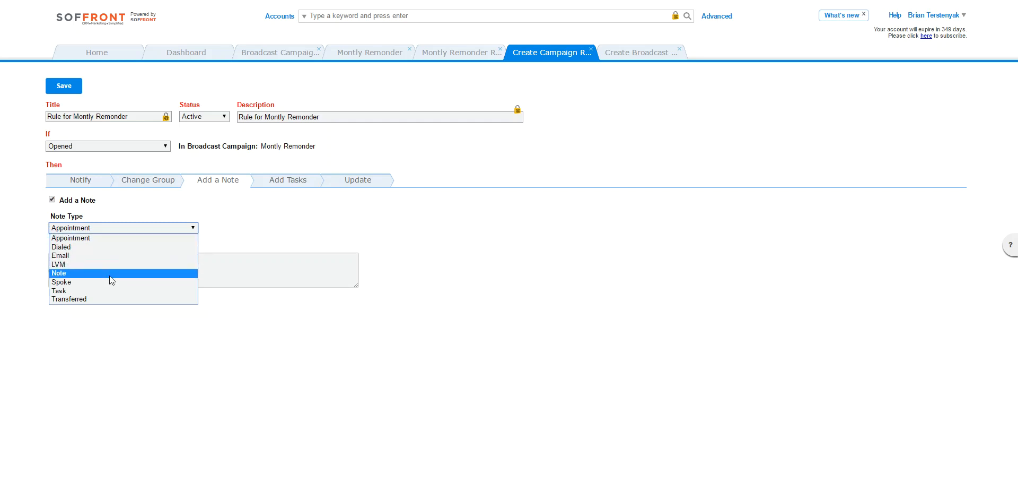
{"action": "left_click", "coordinate": [258, 268]}
{"action": "type", "text": "Don"}
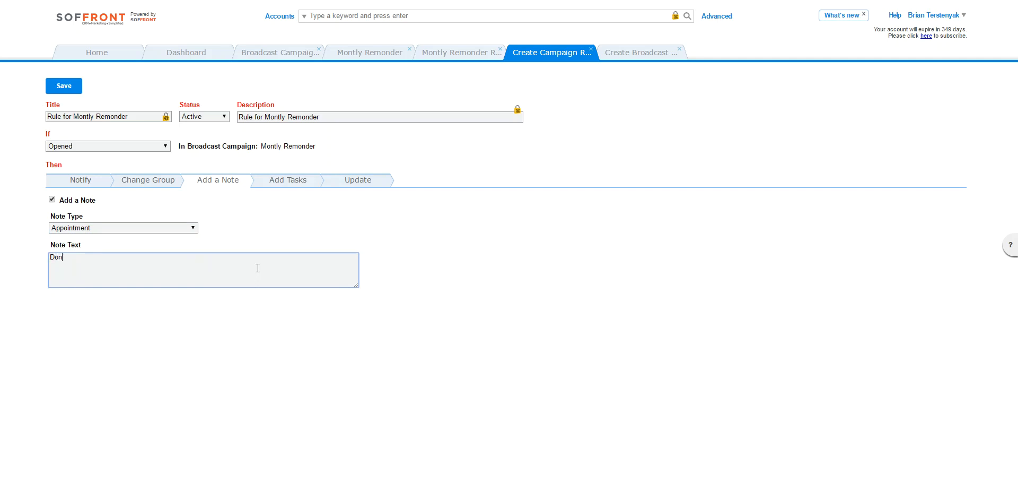
{"action": "type", "text": "'t "}
{"action": "type", "text": "semd "}
{"action": "type", "text": "tjos"}
{"action": "key", "text": "BackSpace"}
{"action": "key", "text": "BackSpace"}
{"action": "key", "text": "BackSpace"}
{"action": "key", "text": "BackSpace"}
{"action": "key", "text": "BackSpace"}
{"action": "key", "text": "BackSpace"}
{"action": "key", "text": "BackSpace"}
{"action": "type", "text": "nd this person any more "}
{"action": "type", "text": "a"}
{"action": "key", "text": "BackSpace"}
{"action": "type", "text": "emails"}
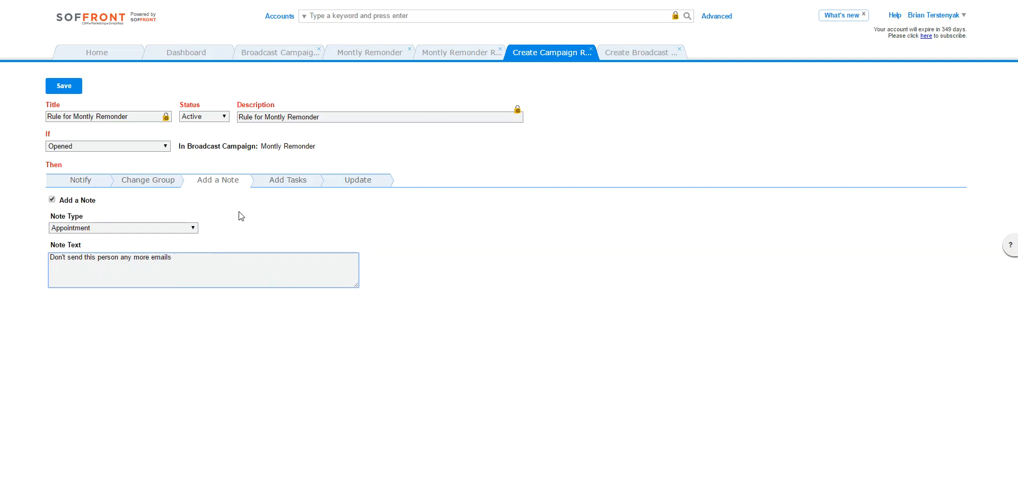
Fill in a rule task named Call Customer, owned by the Sales Rep and due by 2 days.
{"action": "left_click", "coordinate": [273, 187]}
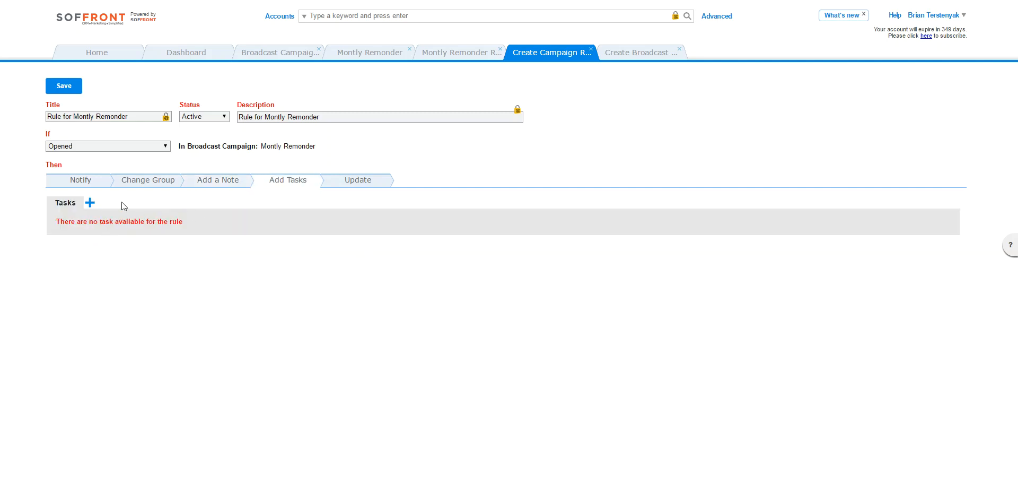
{"action": "left_click", "coordinate": [89, 203]}
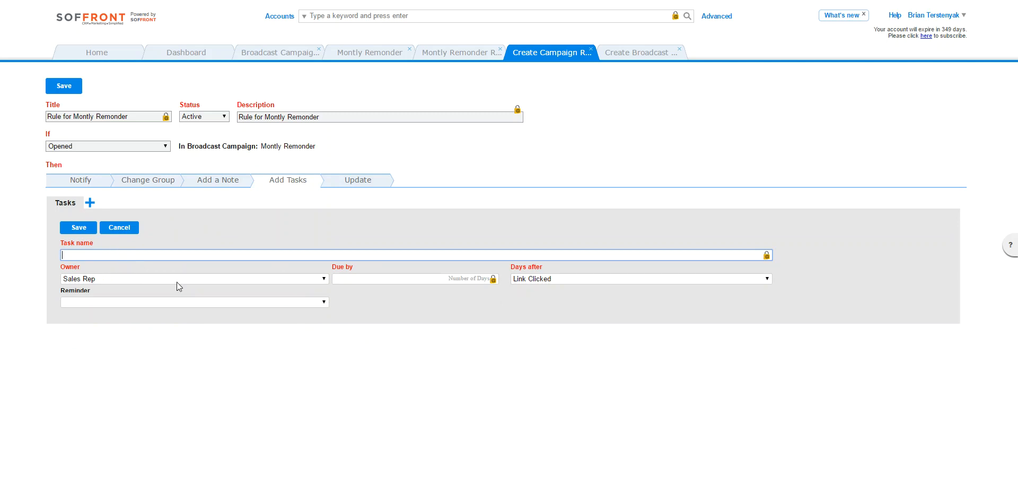
{"action": "type", "text": "Call Customer"}
{"action": "left_click", "coordinate": [372, 281]}
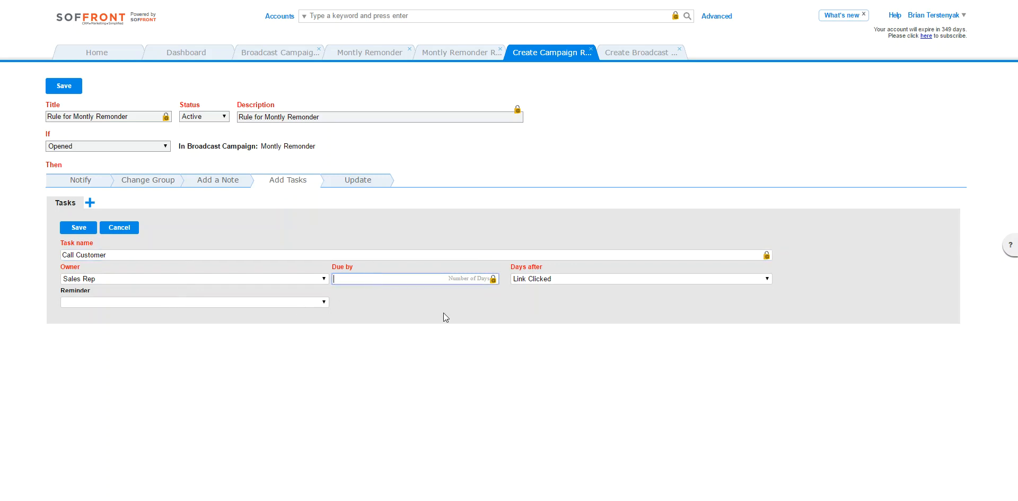
{"action": "type", "text": "2"}
Make the rule update the Accounts field Source to Web, and save the rule.
{"action": "left_click", "coordinate": [363, 184]}
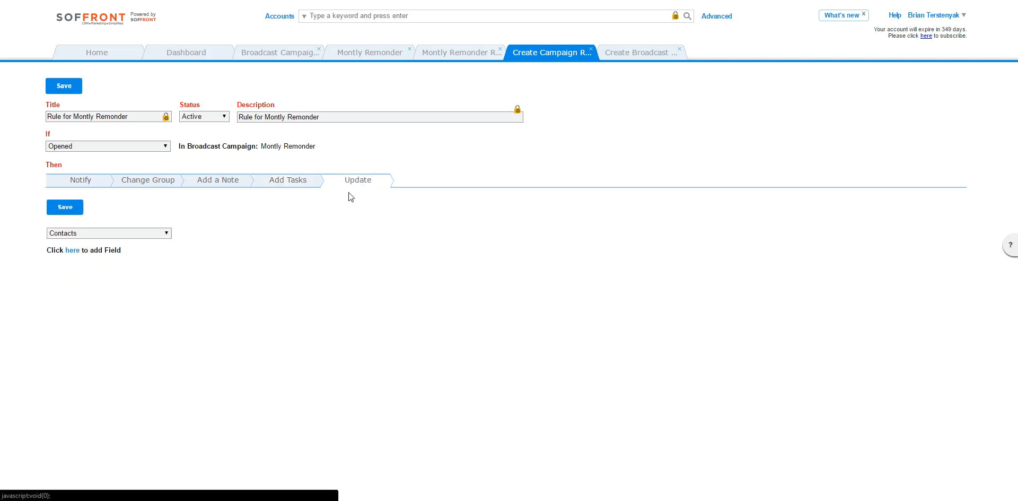
{"action": "left_click", "coordinate": [69, 234]}
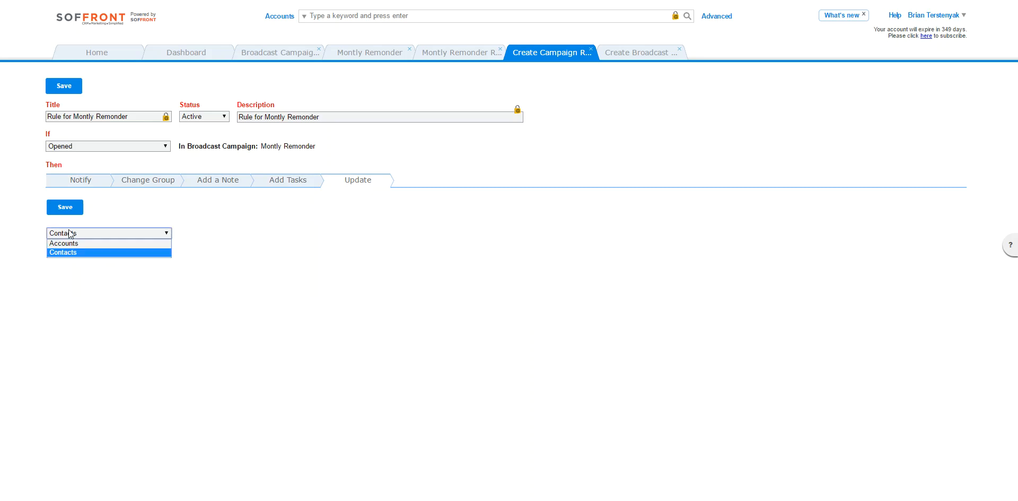
{"action": "left_click", "coordinate": [99, 243]}
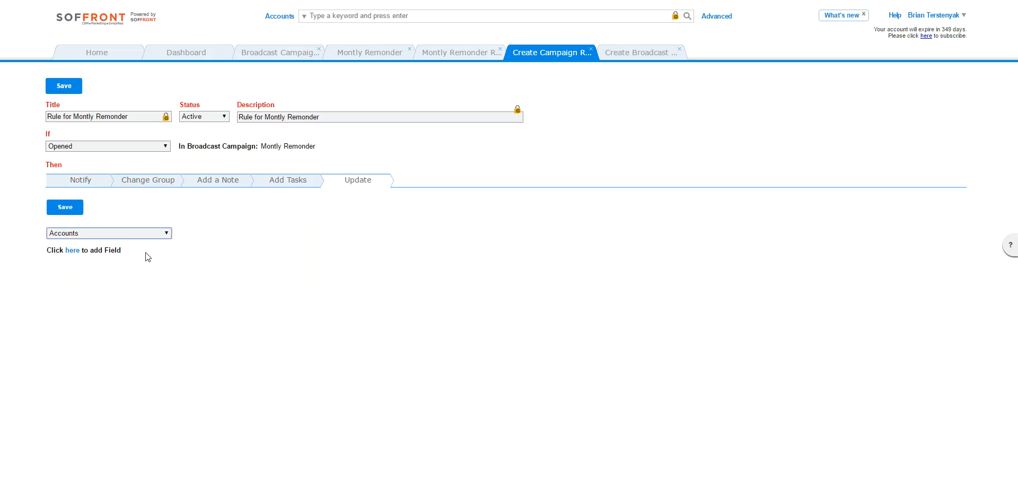
{"action": "left_click", "coordinate": [76, 238]}
{"action": "left_click", "coordinate": [127, 293]}
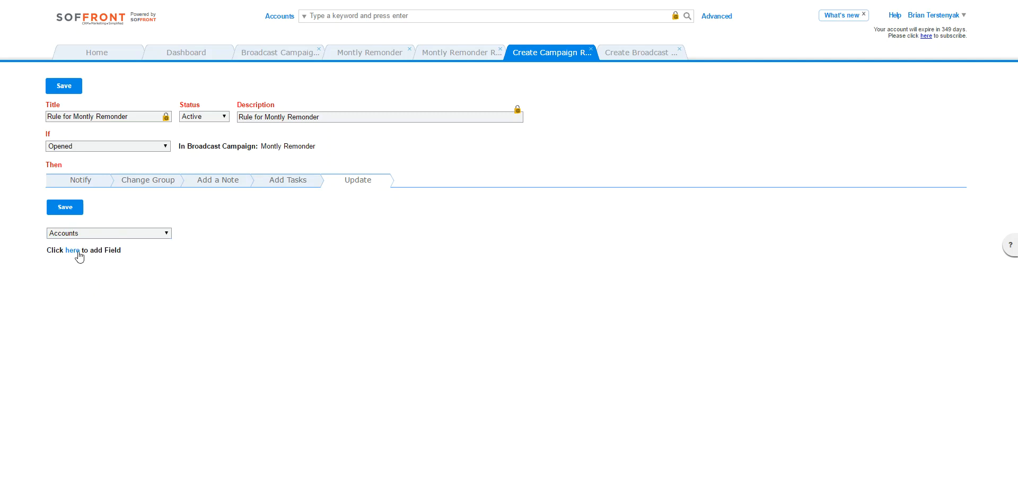
{"action": "left_click", "coordinate": [74, 252]}
{"action": "left_click", "coordinate": [75, 267]}
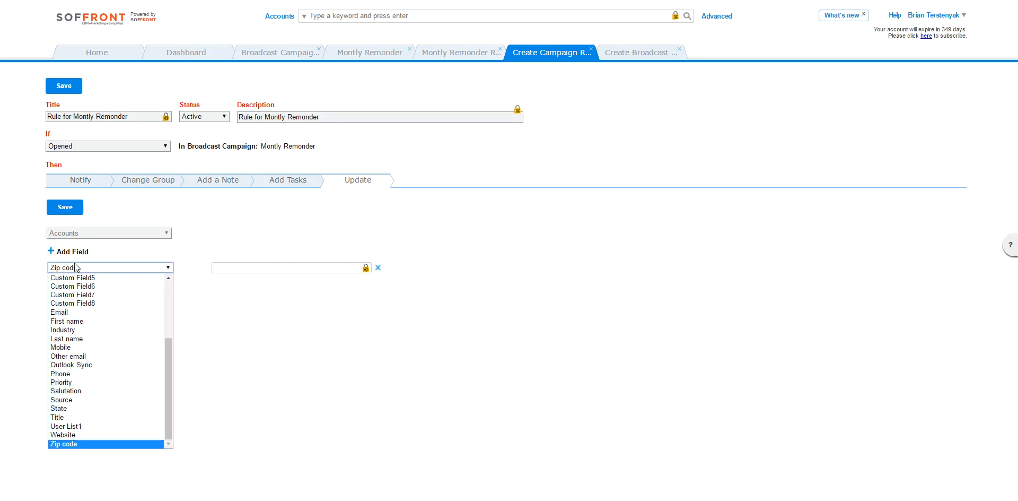
{"action": "left_click", "coordinate": [117, 400]}
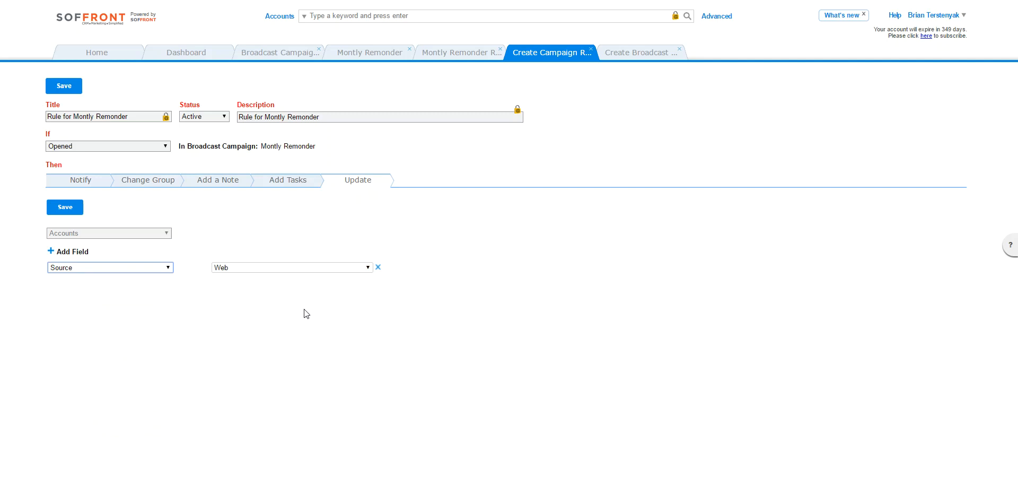
{"action": "left_click", "coordinate": [292, 267]}
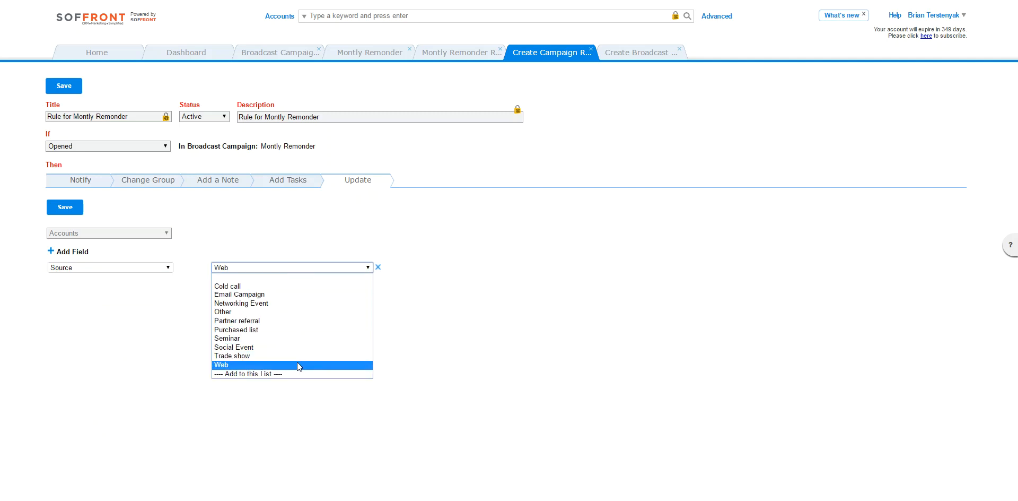
{"action": "left_click", "coordinate": [286, 399]}
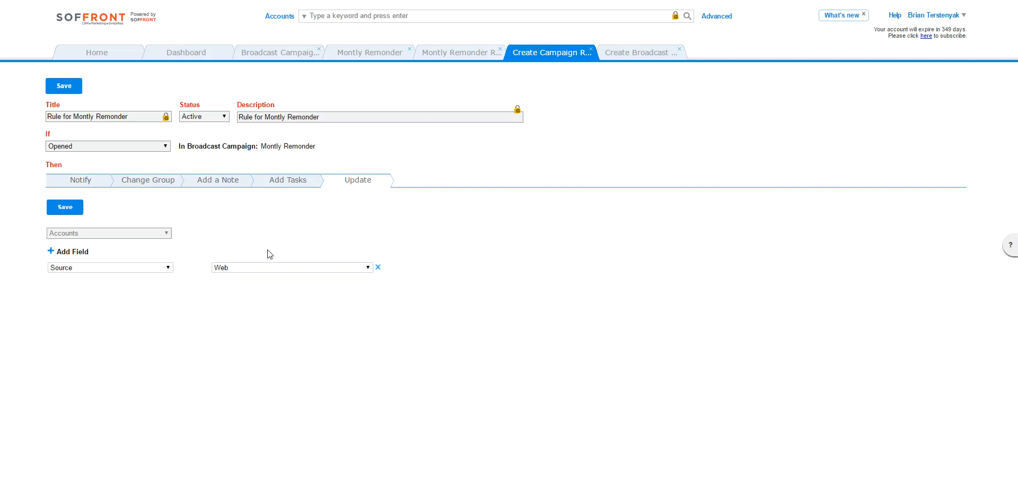
{"action": "left_click", "coordinate": [60, 86]}
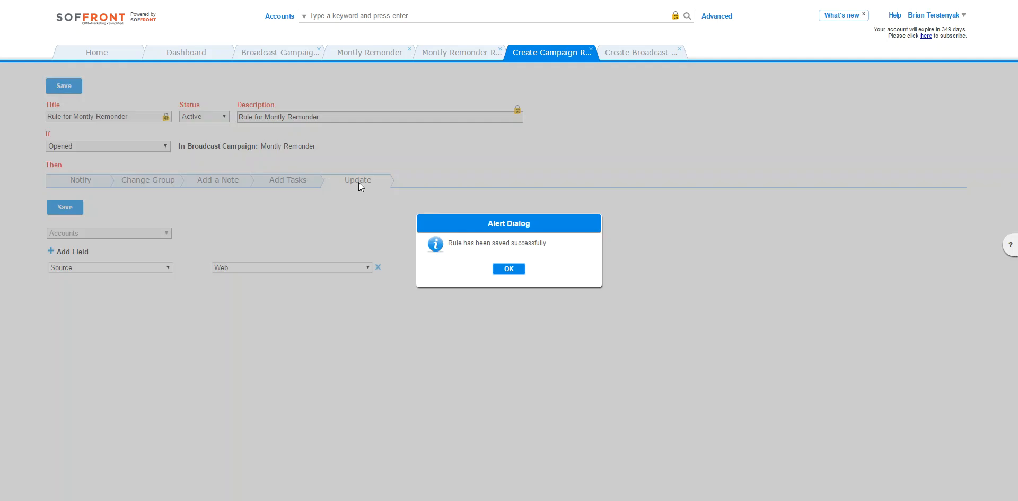
{"action": "left_click", "coordinate": [507, 268]}
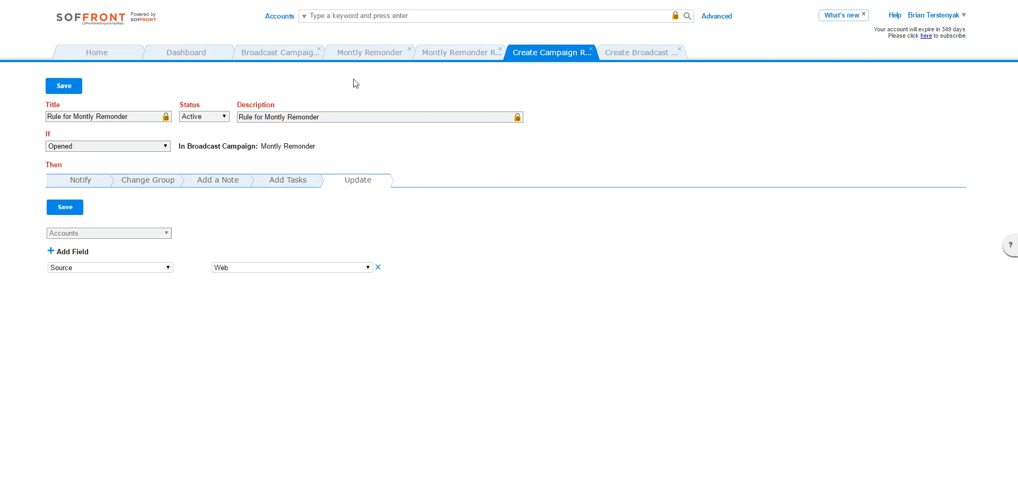
Open the executed Baltimore Leads broadcast from the campaign list and view its results.
{"action": "left_click", "coordinate": [292, 59]}
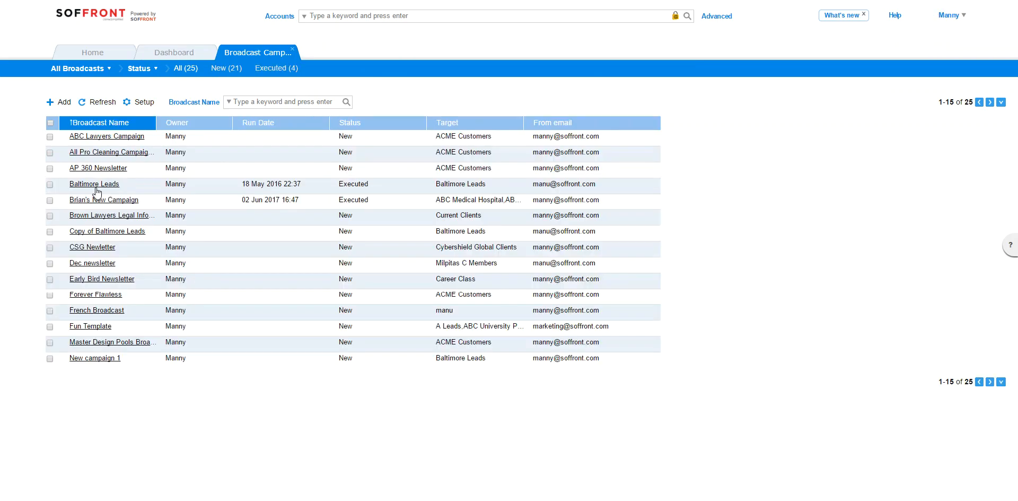
{"action": "left_click", "coordinate": [97, 185]}
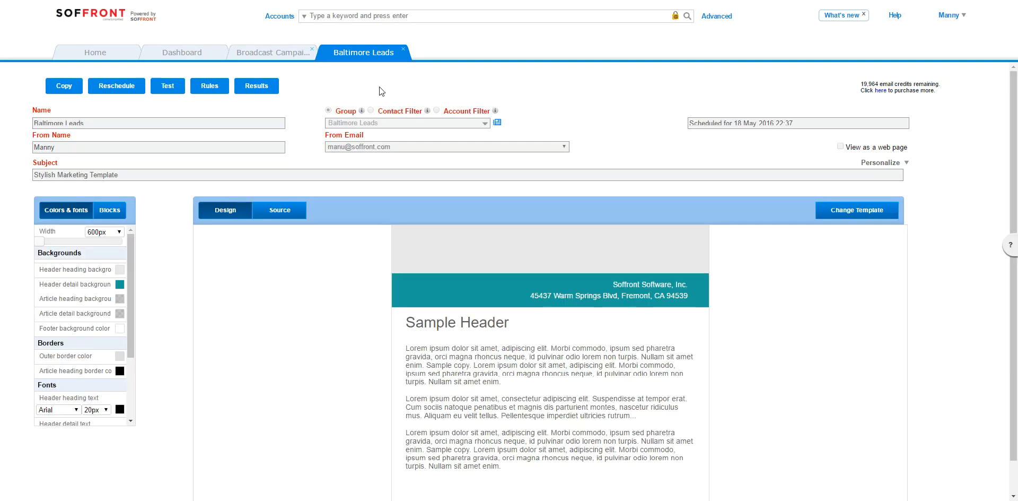
{"action": "left_click", "coordinate": [262, 88]}
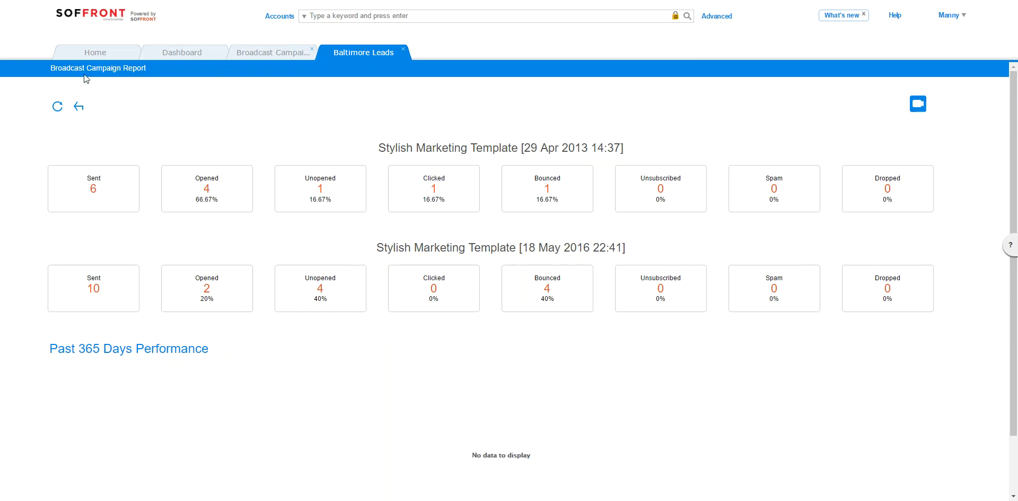
Open the marketing reports from the home page to view the Broadcast Campaign Report.
{"action": "left_click", "coordinate": [89, 55]}
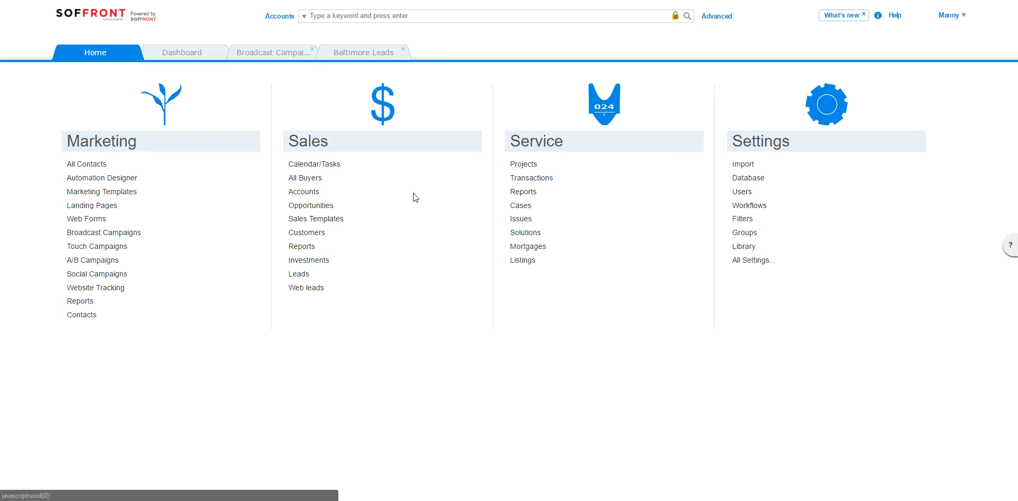
{"action": "left_click", "coordinate": [87, 303]}
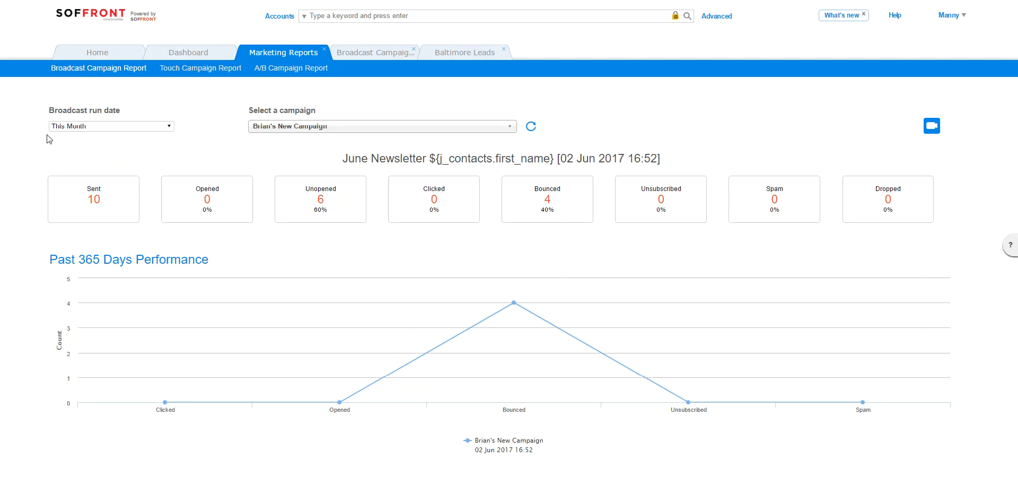
Review the available run date ranges for the Broadcast Campaign Report, leaving This Month selected.
{"action": "left_click", "coordinate": [71, 127]}
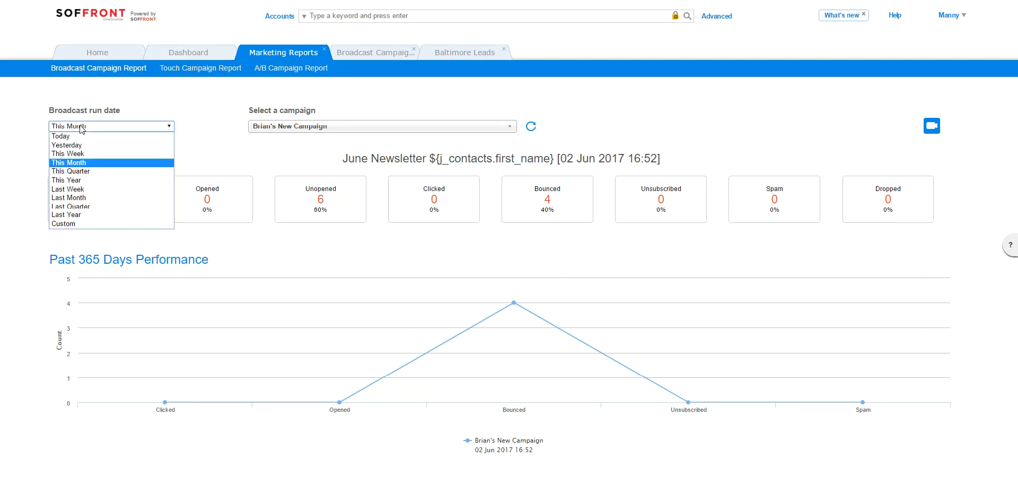
{"action": "left_click", "coordinate": [78, 129]}
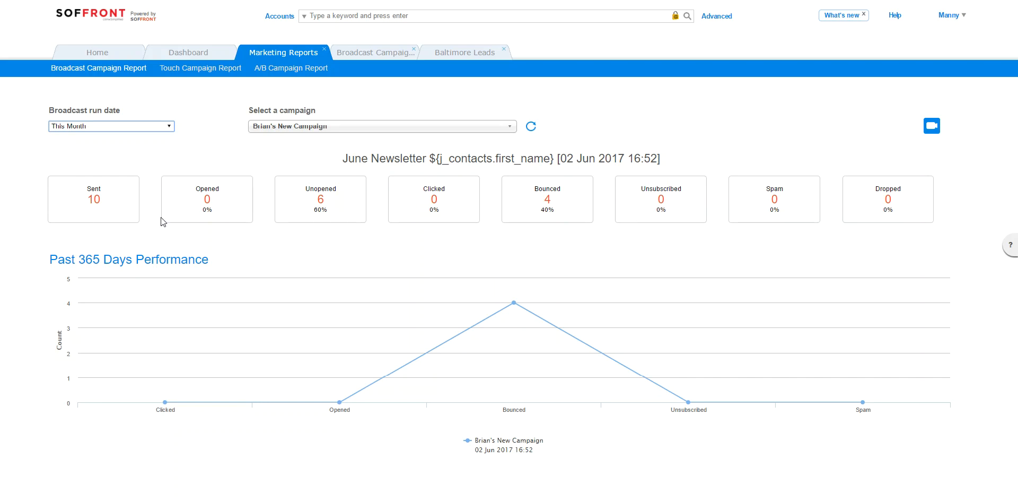
View the list of contacts who left the June Newsletter unopened, and close it to return to the campaign report.
{"action": "left_click", "coordinate": [210, 187]}
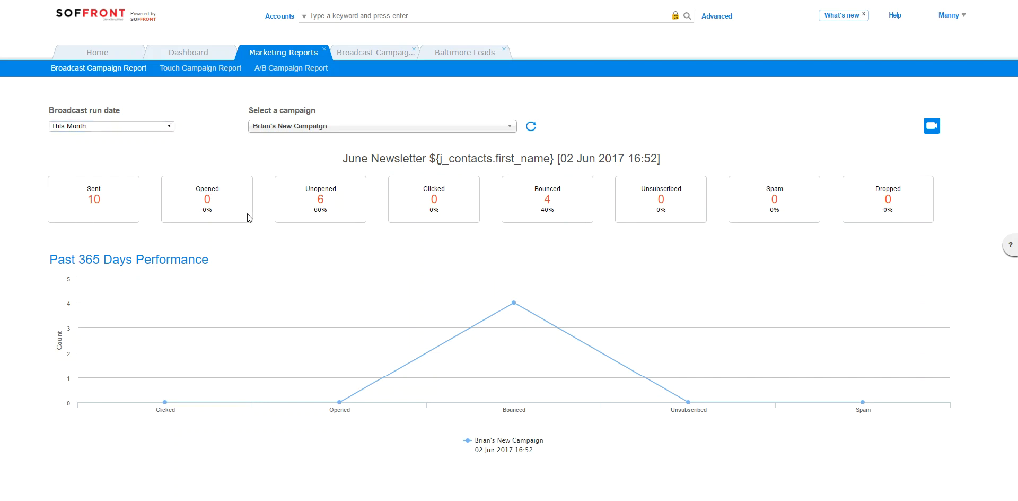
{"action": "left_click", "coordinate": [321, 199]}
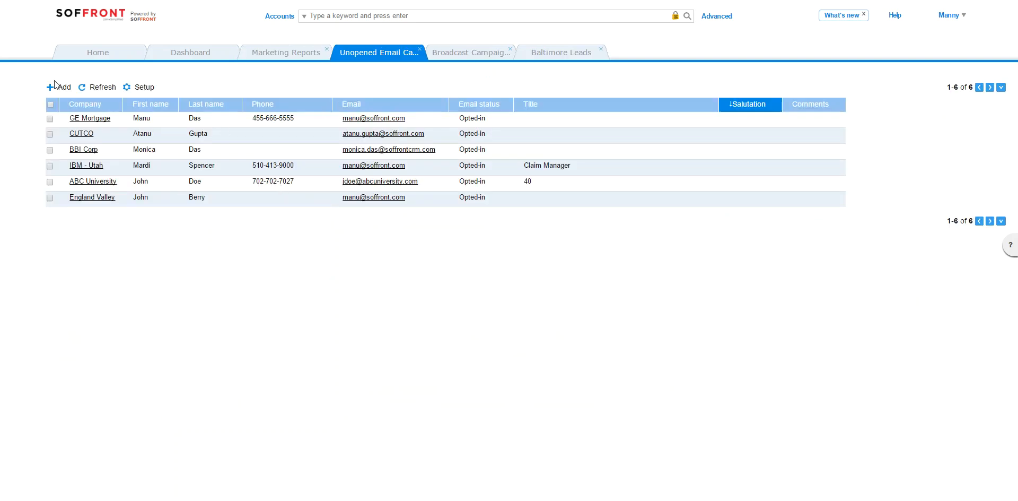
{"action": "left_click", "coordinate": [420, 50]}
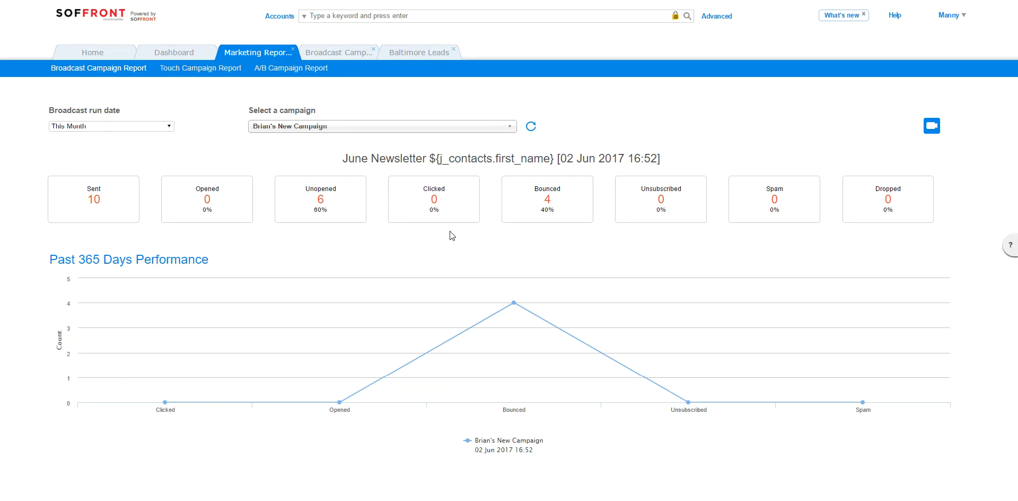
View the contacts whose June Newsletter e-mail bounced, select the EPG record to show its available actions, and close the list.
{"action": "left_click", "coordinate": [546, 198]}
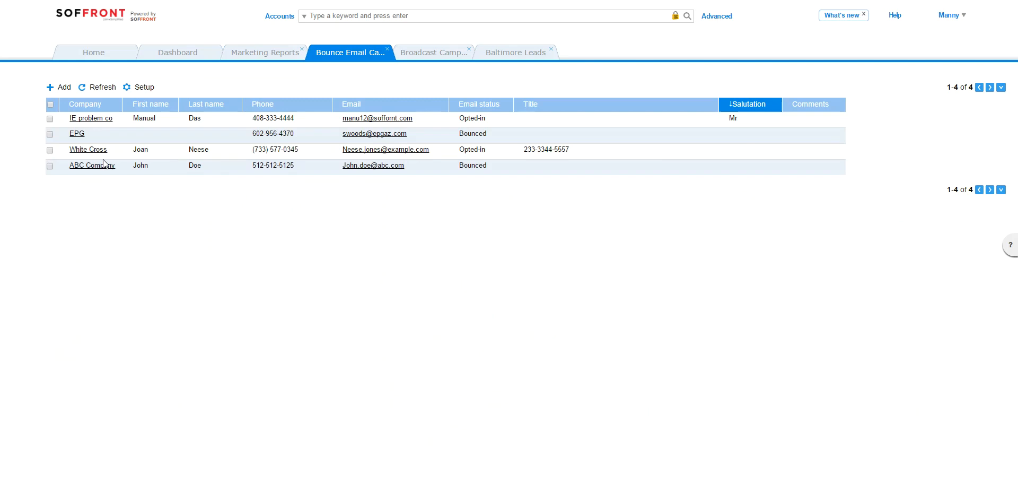
{"action": "left_click", "coordinate": [50, 134]}
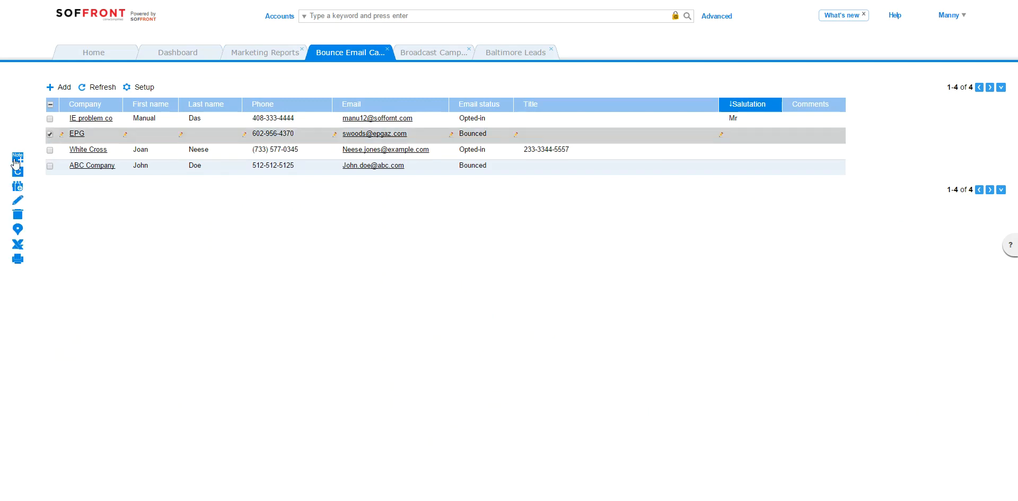
{"action": "left_click", "coordinate": [387, 50]}
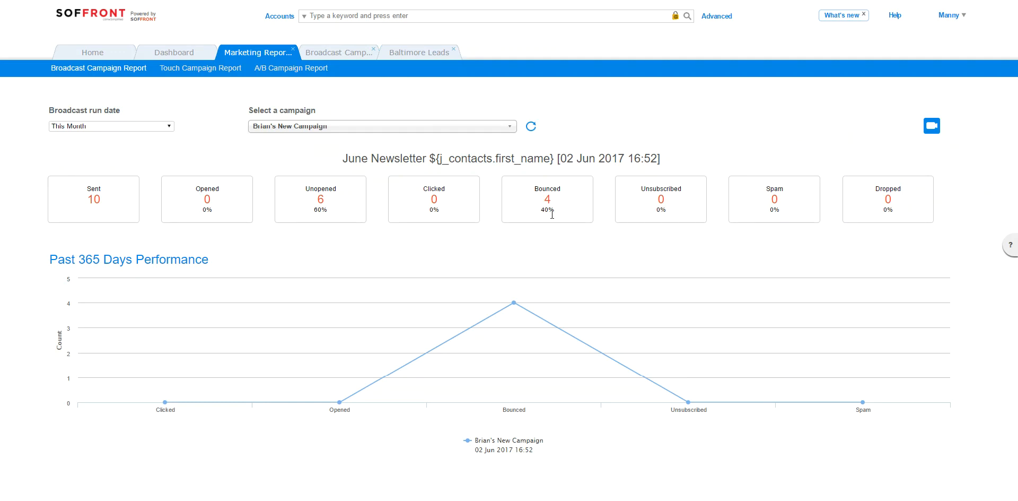